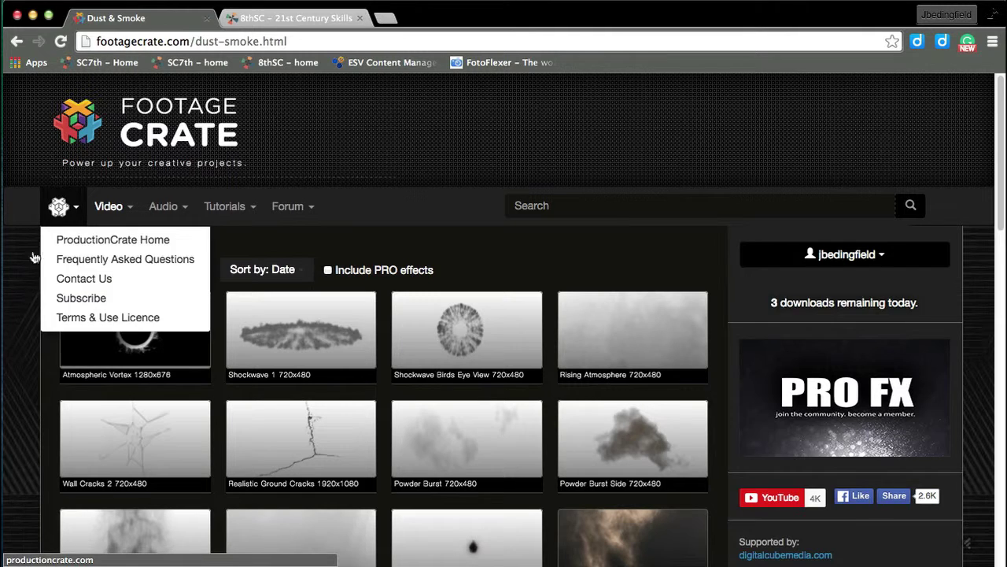
# Step: Look over the Dust & Smoke effects and the clips in the Magic / Powers video category
pyautogui.scroll(-2, 21, 258)
pyautogui.moveTo(101, 151)
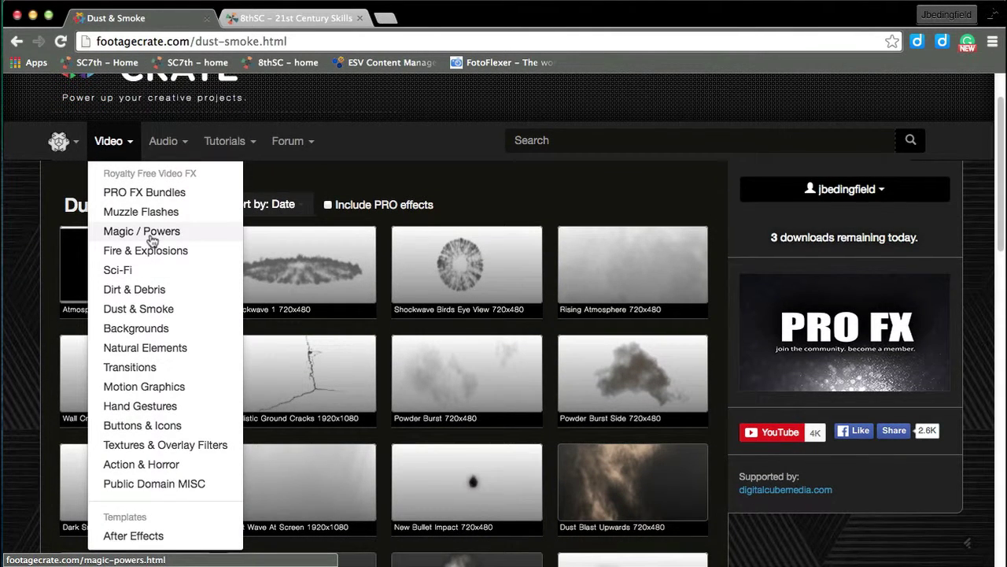
pyautogui.scroll(-5, 11, 293)
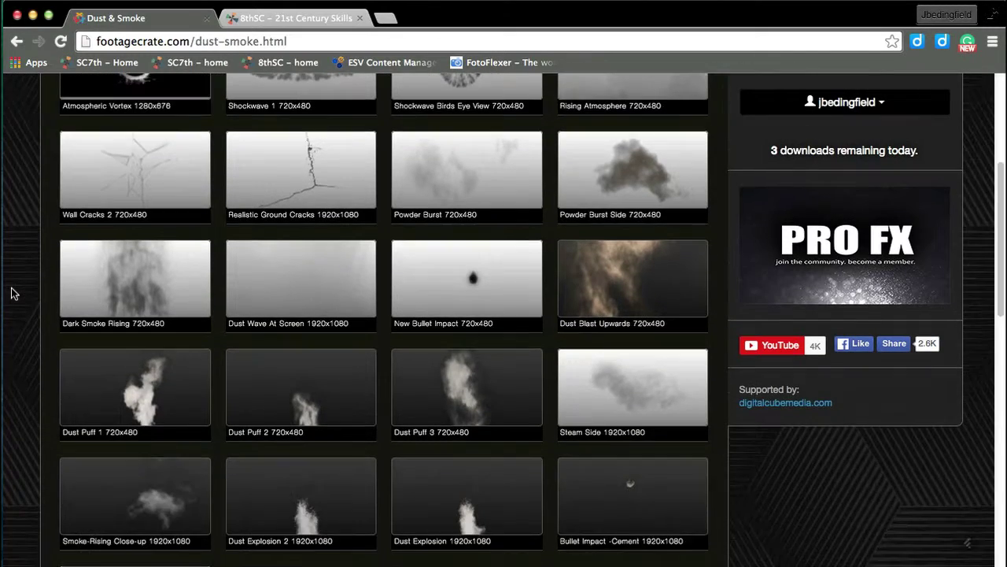
pyautogui.scroll(-2, 14, 293)
pyautogui.scroll(7, 13, 296)
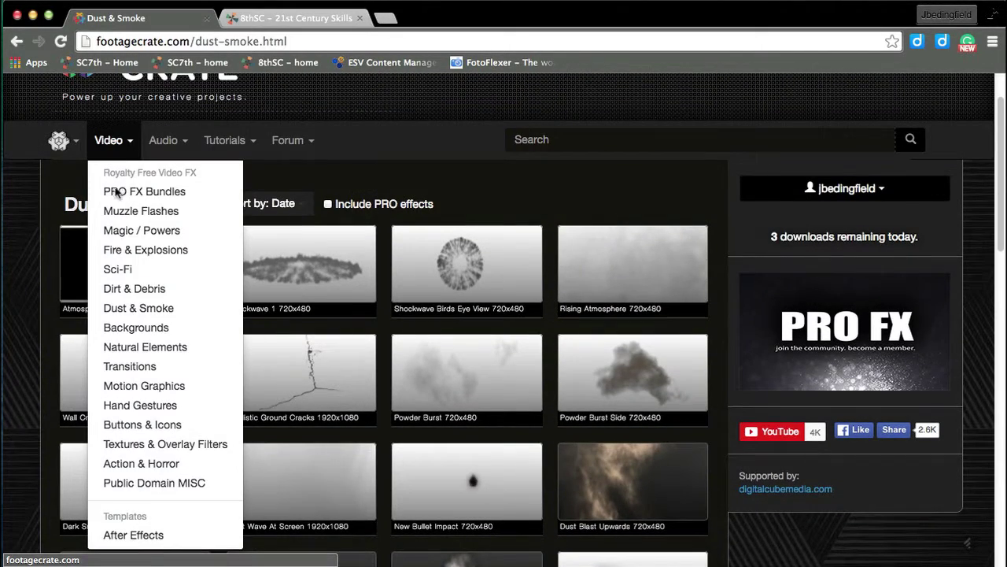
pyautogui.click(131, 232)
pyautogui.scroll(-5, 7, 259)
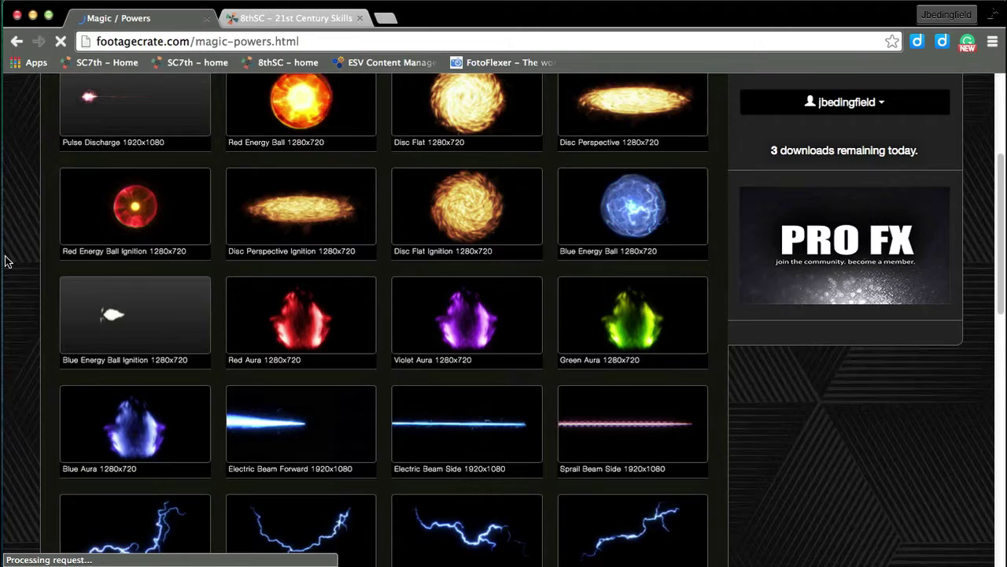
pyautogui.scroll(-4, 6, 260)
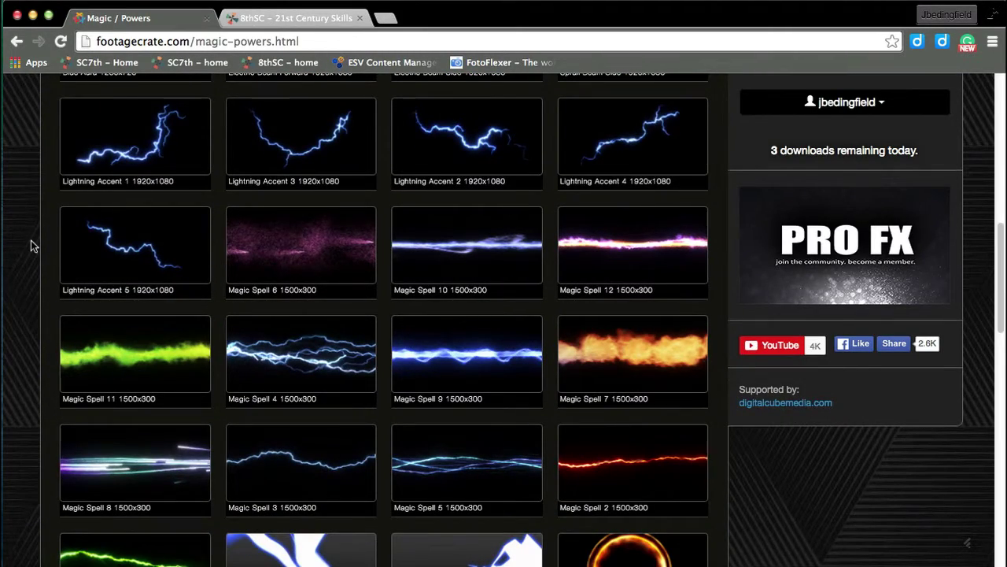
pyautogui.scroll(10, 30, 246)
# Step: Open the Fire & Explosions video effects category and look through its clips
pyautogui.moveTo(110, 206)
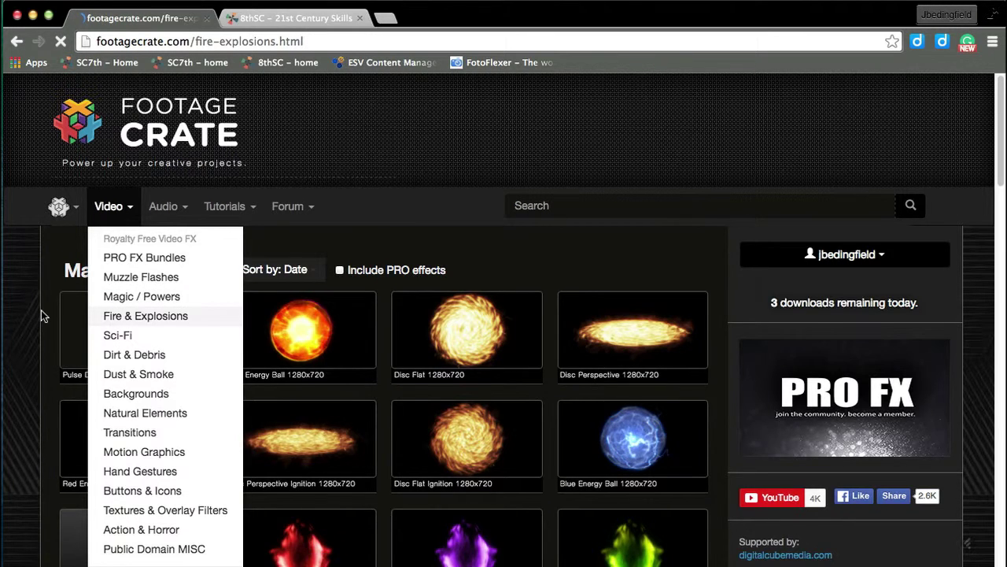
pyautogui.scroll(-2, 30, 308)
pyautogui.scroll(-2, 30, 314)
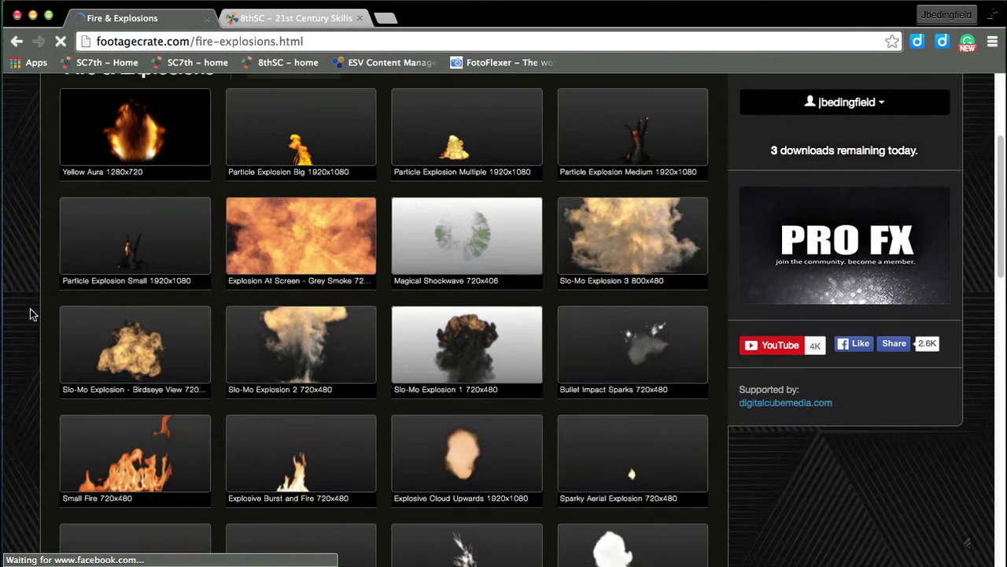
pyautogui.scroll(-2, 30, 314)
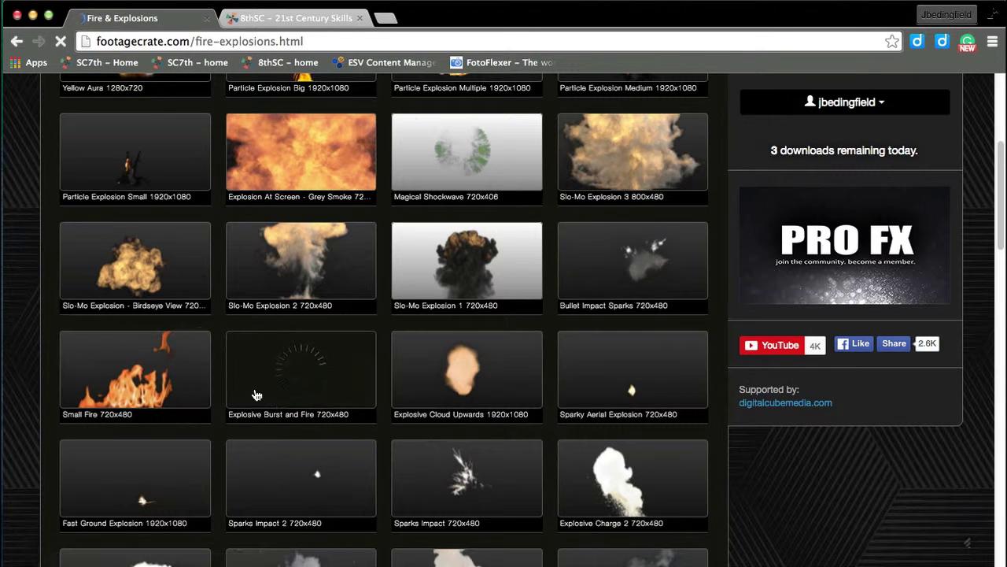
pyautogui.scroll(-4, 250, 387)
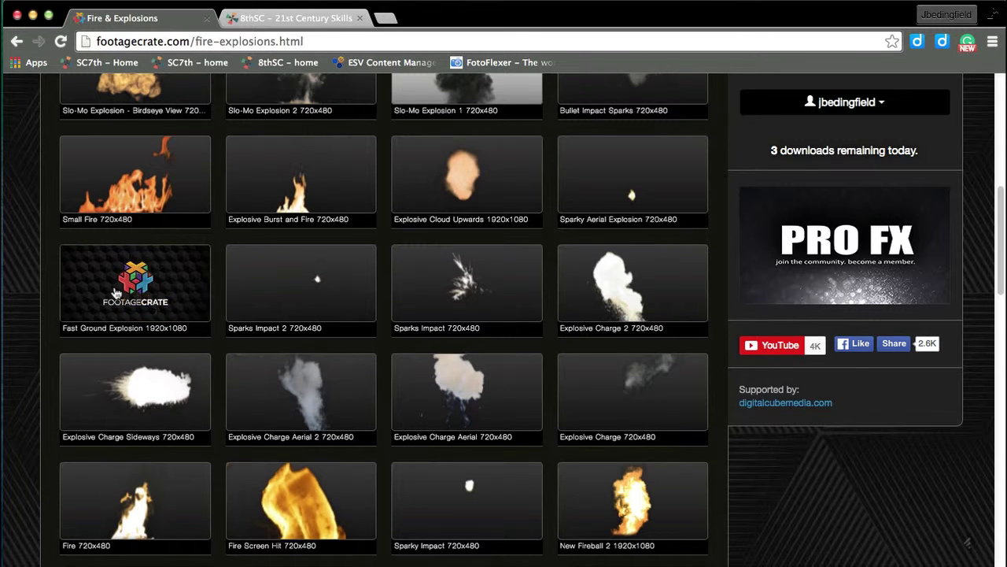
pyautogui.scroll(5, 124, 396)
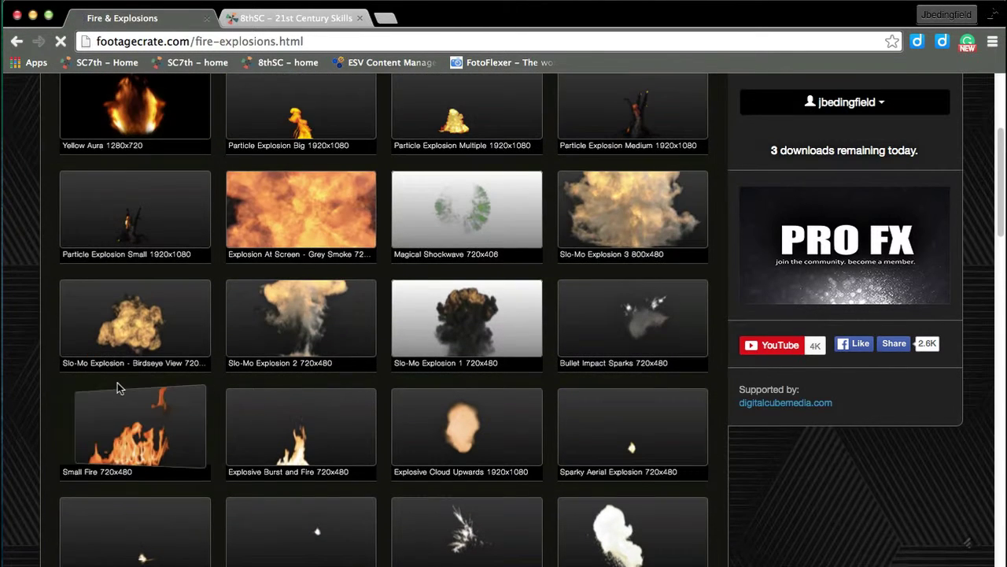
pyautogui.scroll(3, 117, 381)
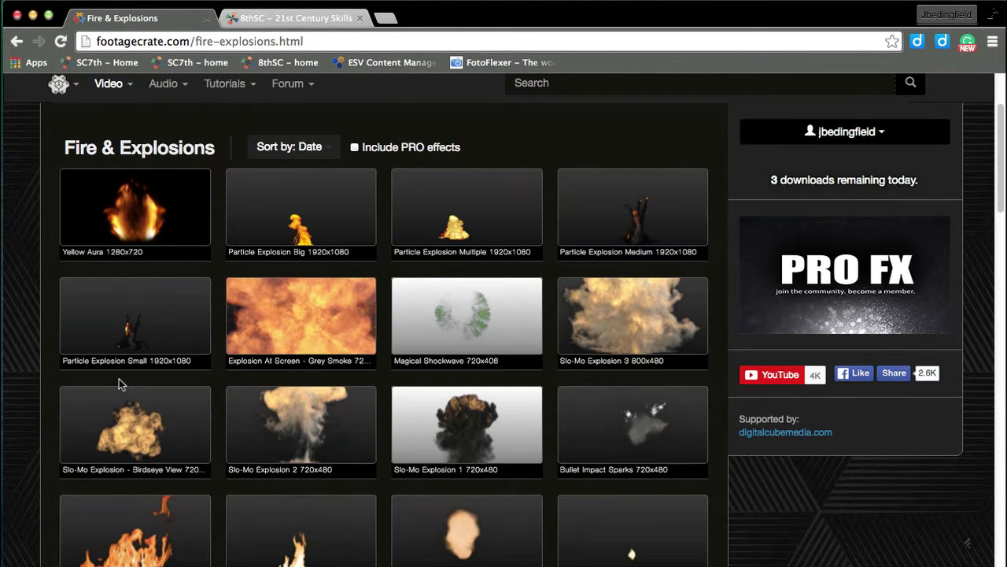
# Step: Open the Explosive Charge Sideways effect and download it
pyautogui.scroll(-4, 118, 381)
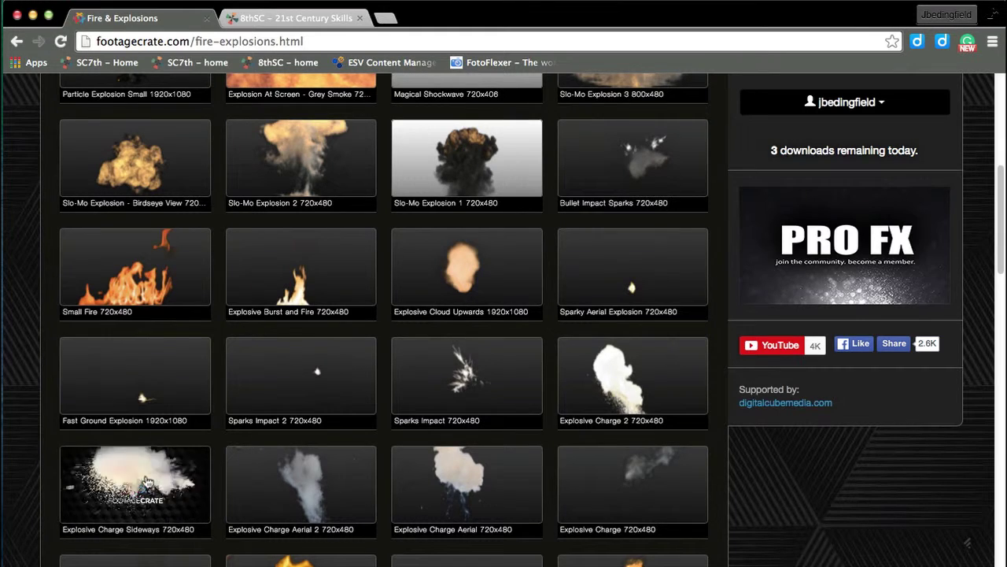
pyautogui.click(147, 469)
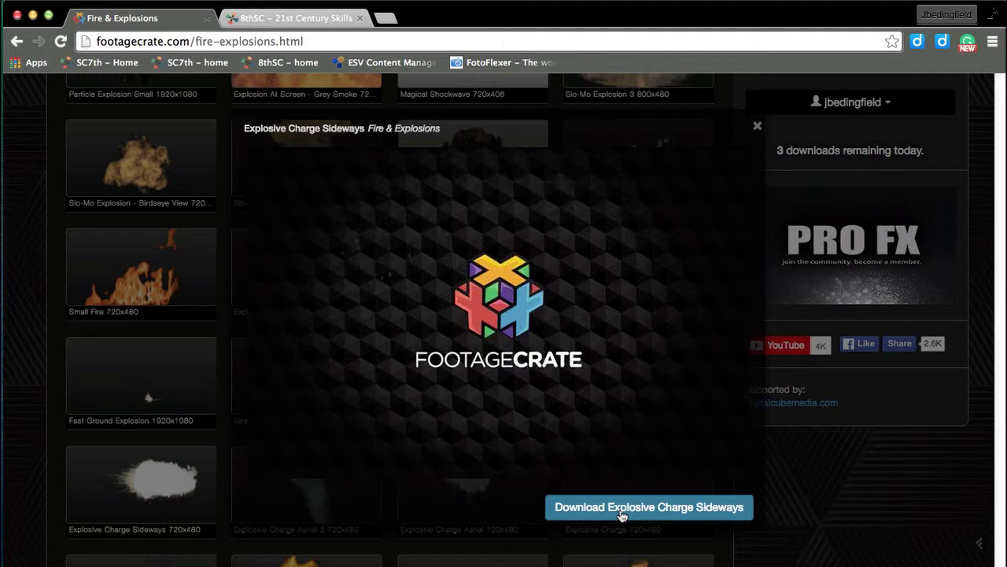
pyautogui.click(618, 512)
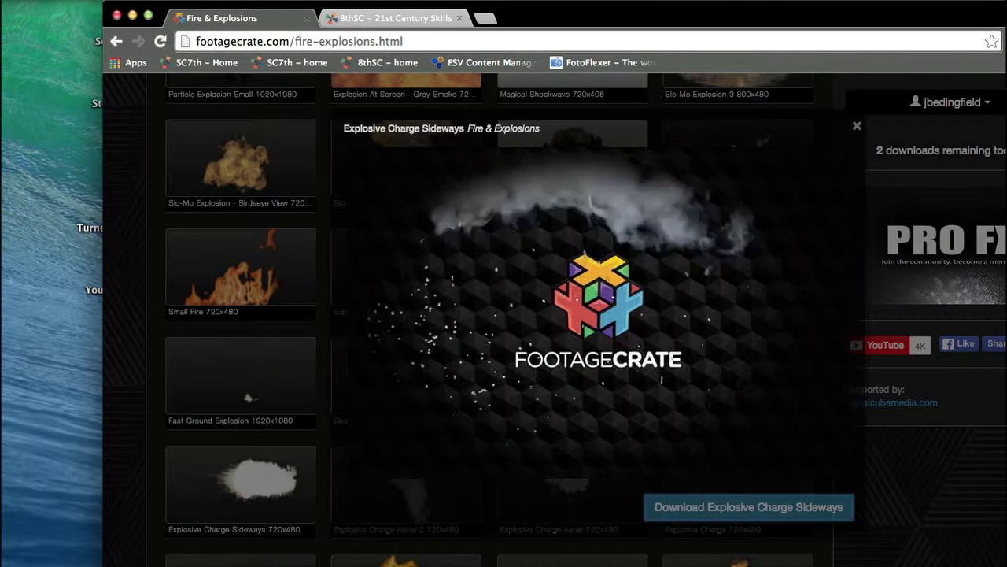
# Step: Switch to iMovie and reposition its window over the browser
pyautogui.moveTo(291, 560)
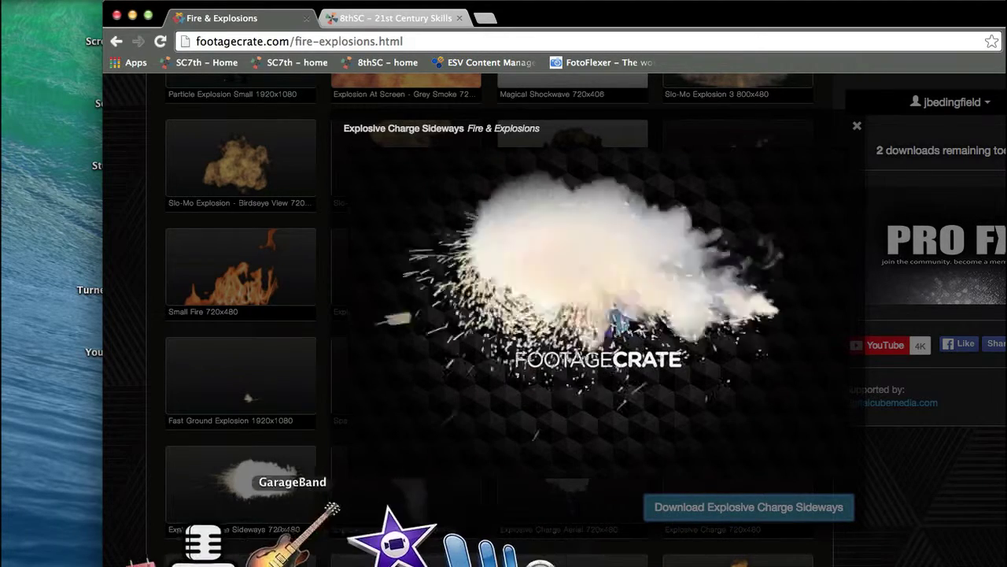
pyautogui.click(360, 543)
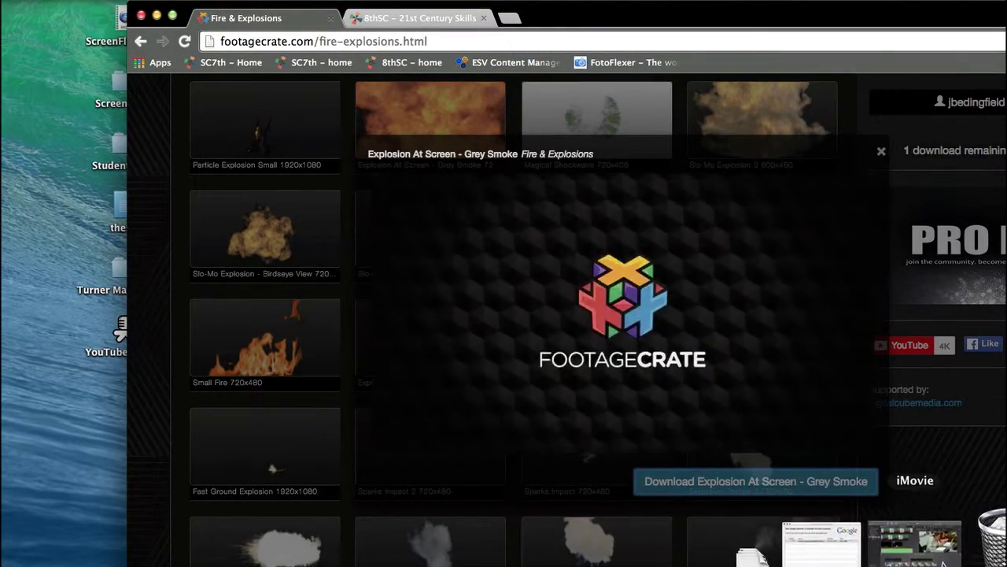
pyautogui.click(942, 561)
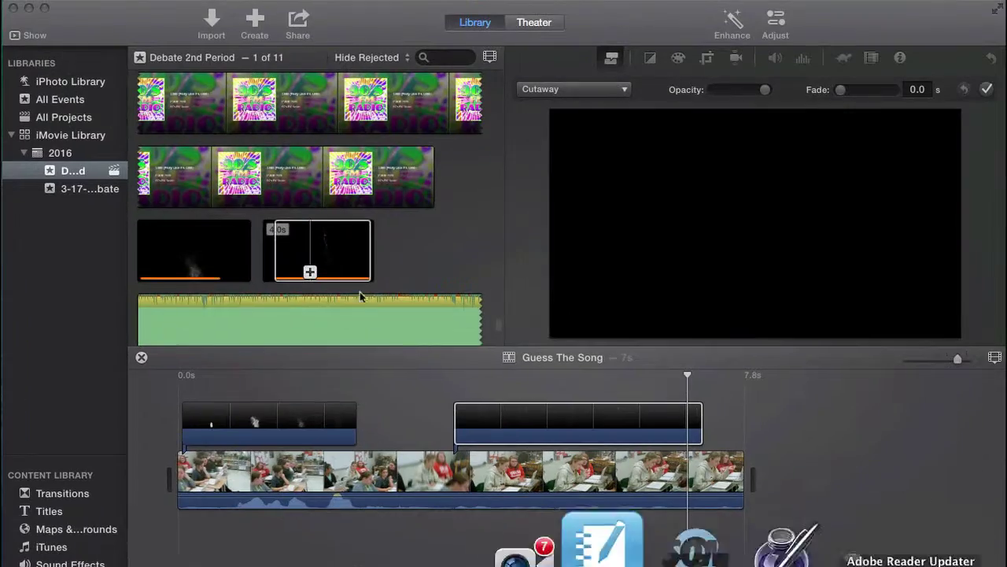
pyautogui.moveTo(186, 13); pyautogui.dragTo(503, 14)
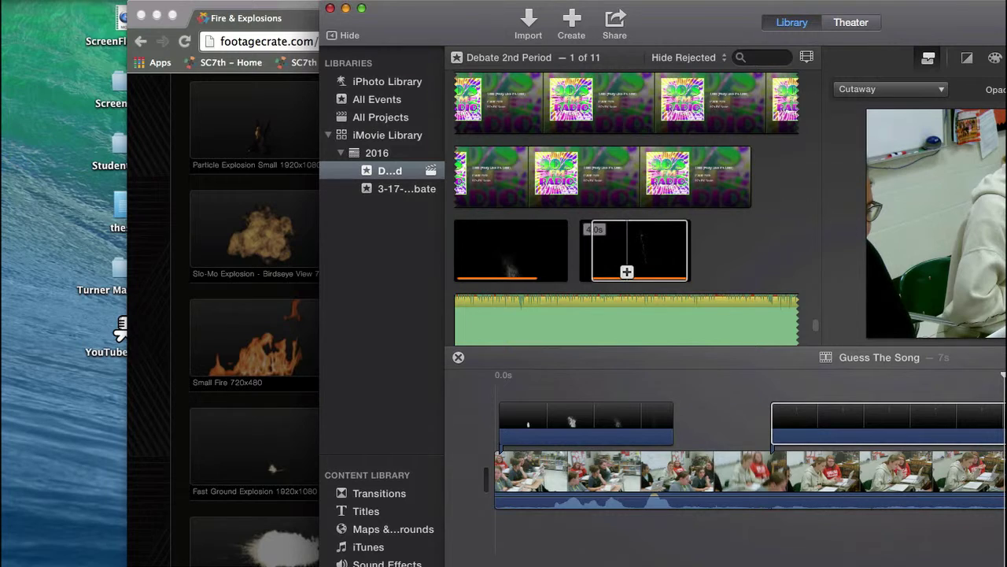
pyautogui.moveTo(80, 508); pyautogui.dragTo(81, 507)
pyautogui.doubleClick(411, 39)
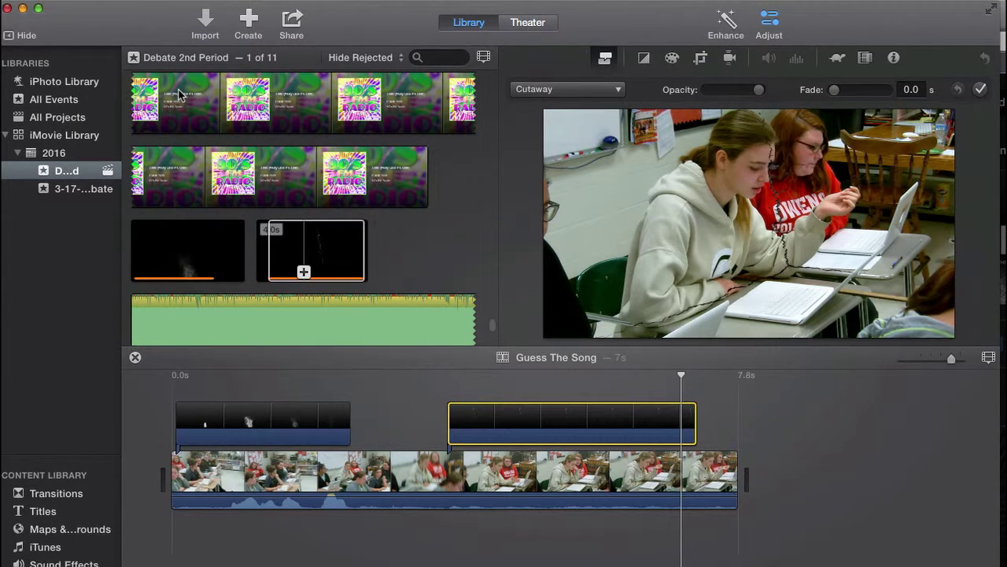
# Step: Import the FootageCrate clips from footagecrate-americanflag1.mov through FOOTAGECRATE-SidewaysE… on the Desktop into the Debate 2nd Period event
pyautogui.press('super+i')
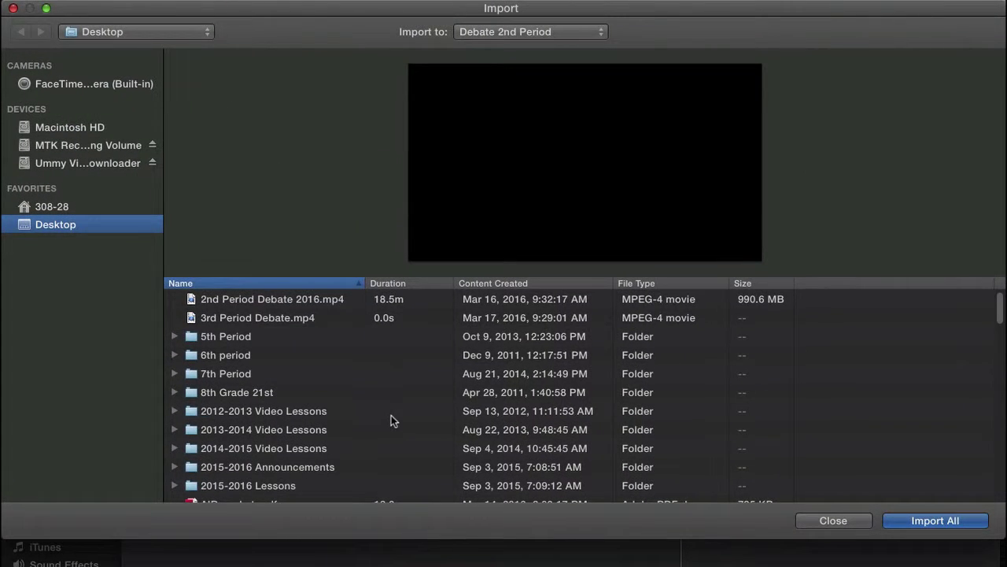
pyautogui.scroll(-15, 346, 415)
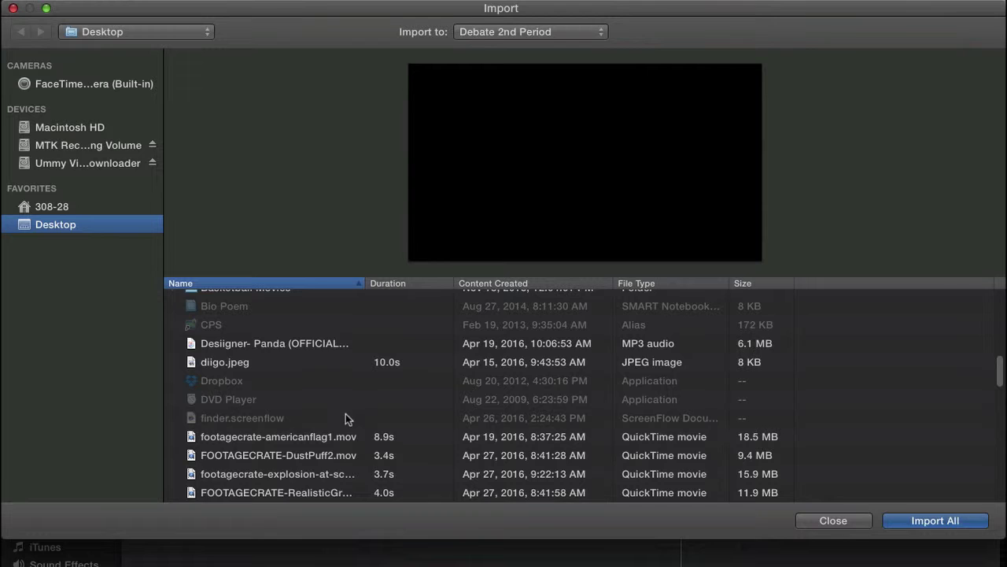
pyautogui.scroll(-2, 336, 438)
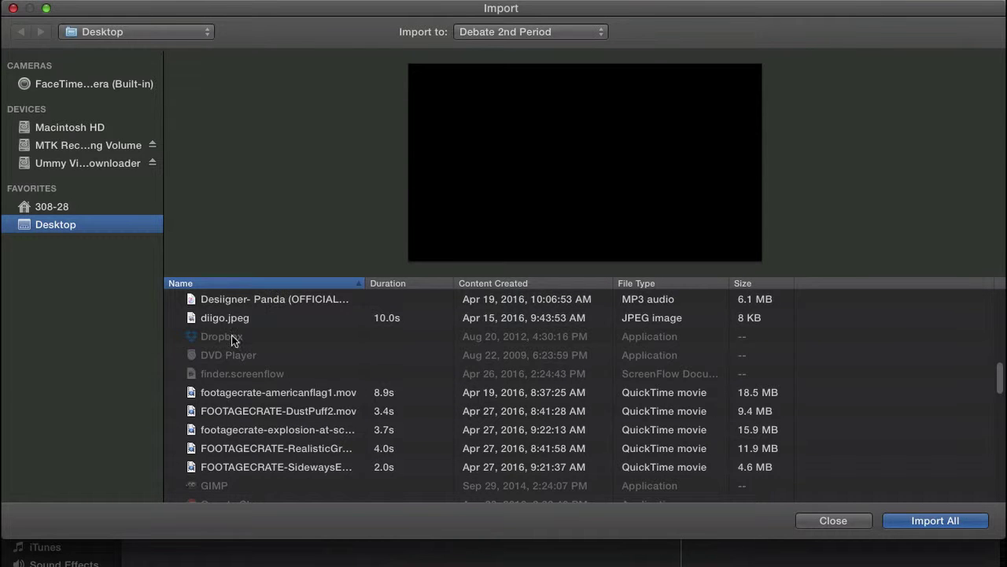
pyautogui.click(279, 393)
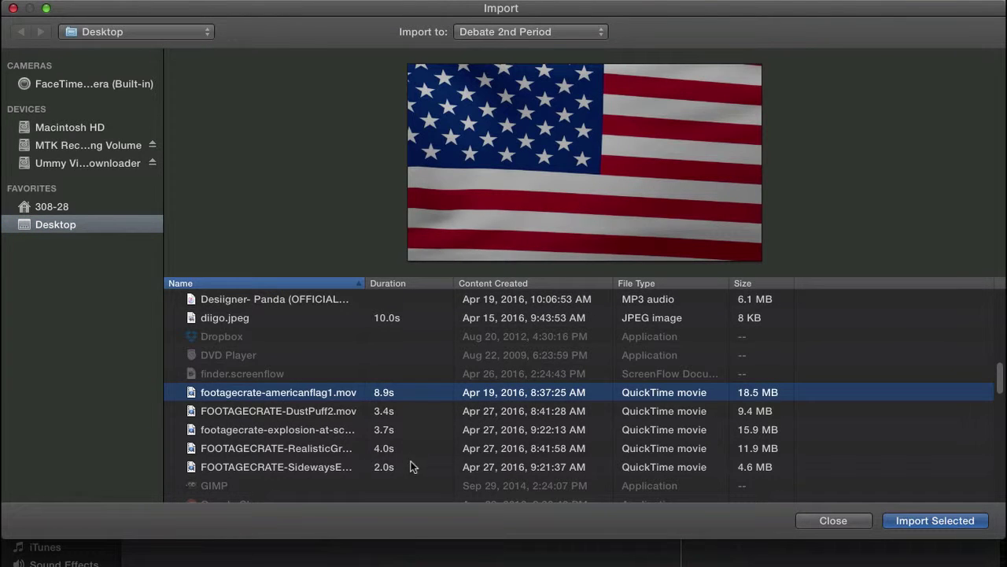
pyautogui.keyDown('shift'); pyautogui.click(343, 468); pyautogui.keyUp('shift')
pyautogui.click(921, 520)
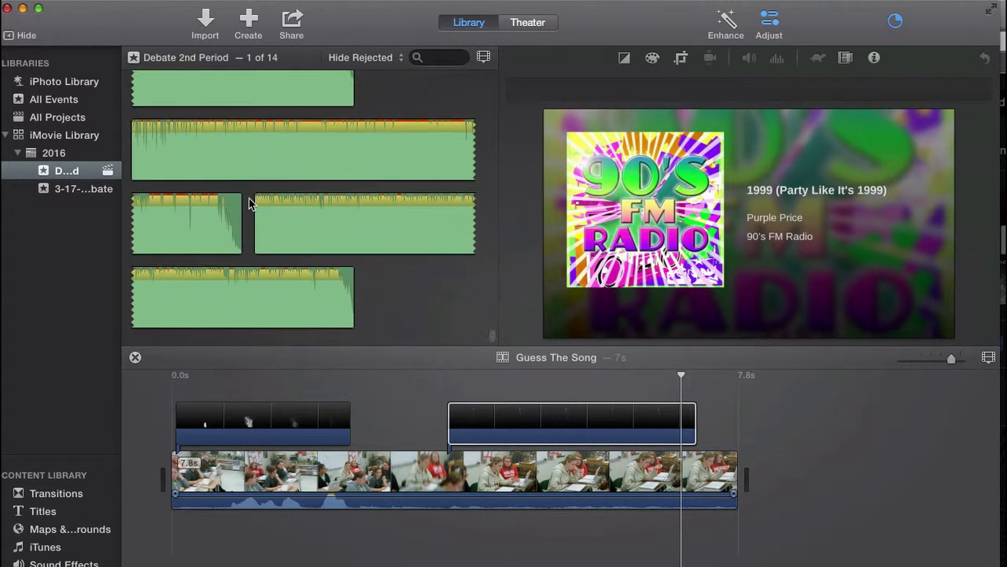
# Step: Add the selected range of classroom clip CLIP0146, about 8 s long, to the 2nd Period Debate project
pyautogui.scroll(3, 250, 198)
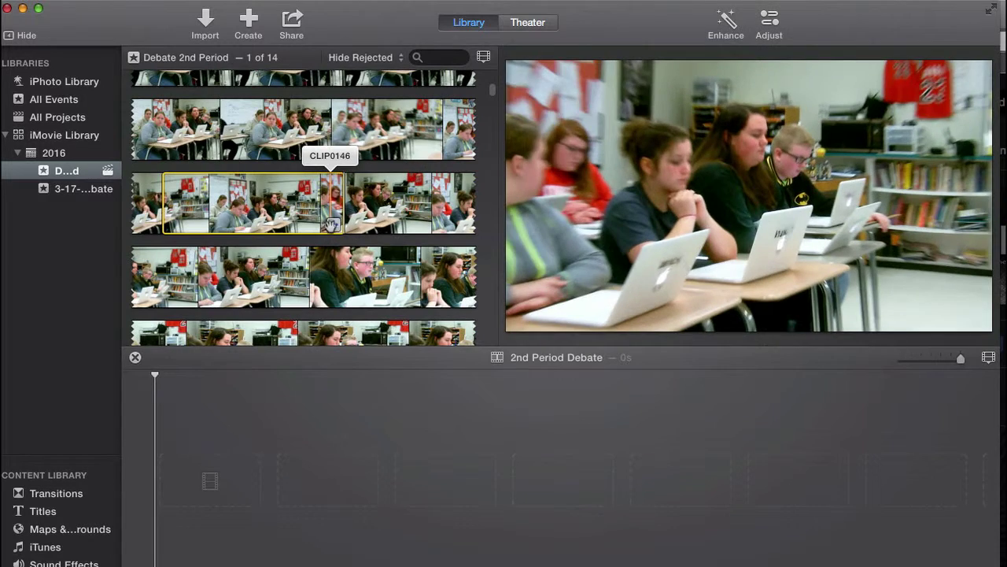
pyautogui.click(333, 224)
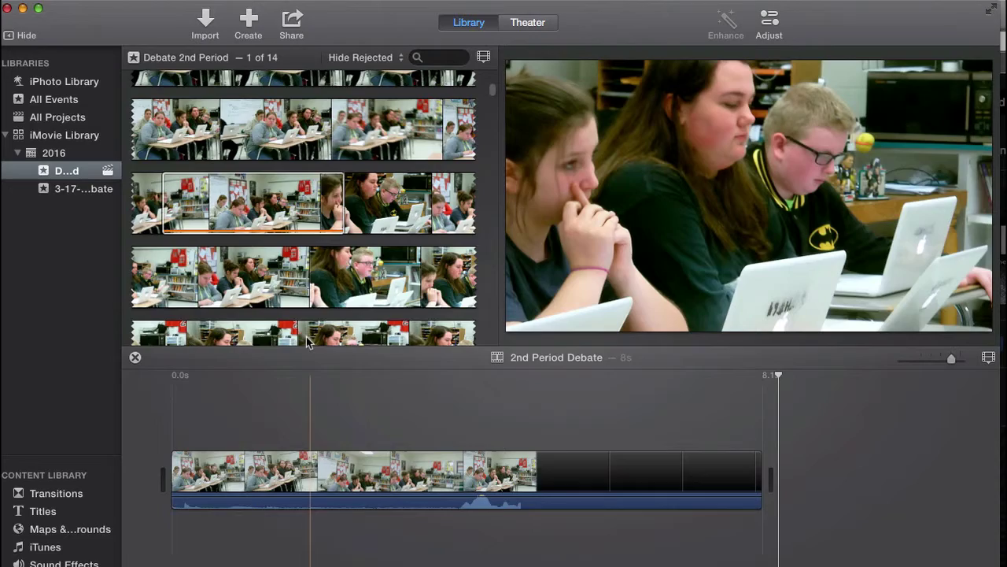
# Step: Place the footagecrate-americanflag1 clip at the start of the timeline, before the classroom clip
pyautogui.scroll(-5, 302, 316)
pyautogui.scroll(-10, 301, 316)
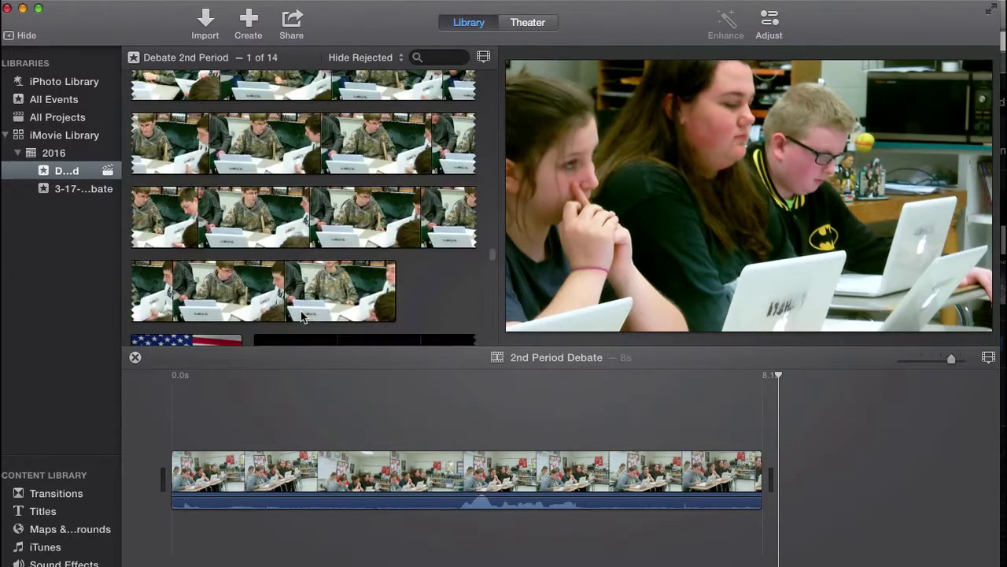
pyautogui.scroll(4, 298, 329)
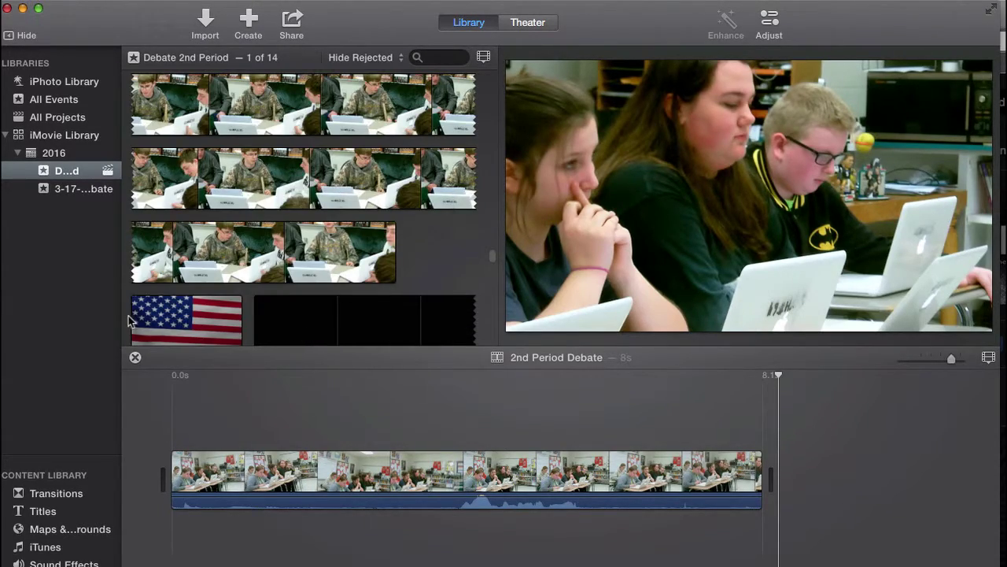
pyautogui.scroll(-1, 181, 315)
pyautogui.click(201, 313)
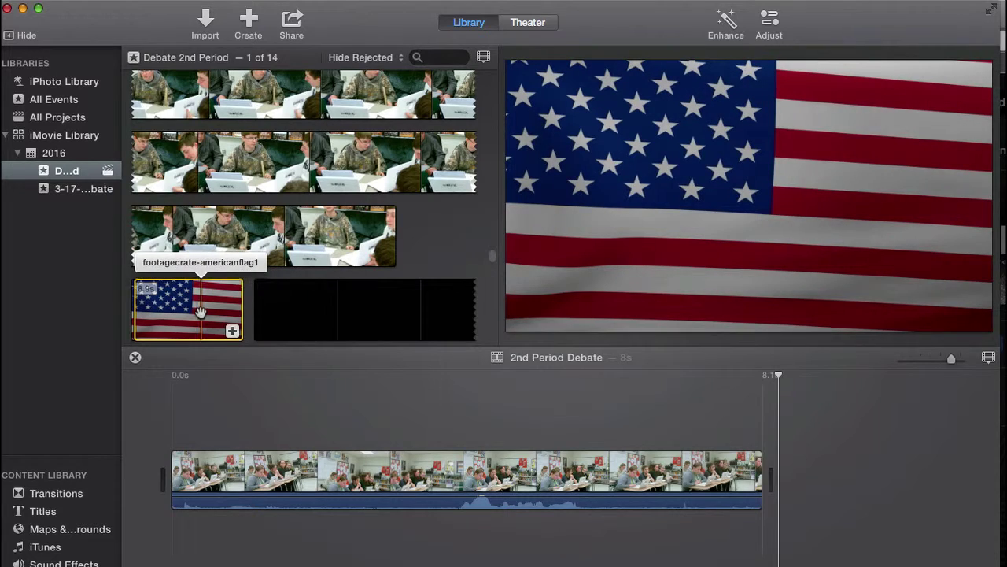
pyautogui.moveTo(201, 312); pyautogui.dragTo(169, 473)
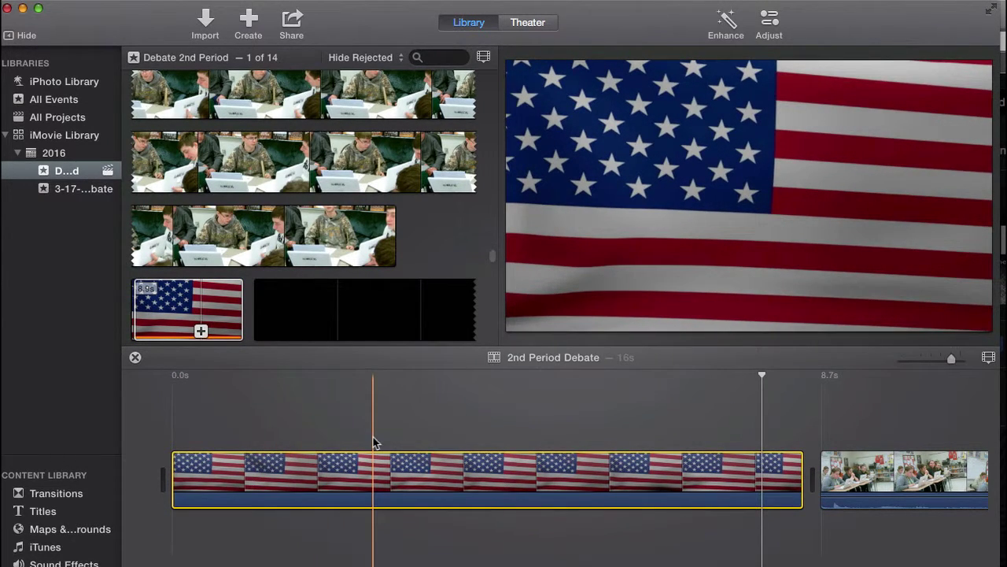
# Step: Place the footagecrate-explosion-at-screen-grey-smoke clip as an overlay above the start of the flag clip
pyautogui.scroll(-15, 301, 234)
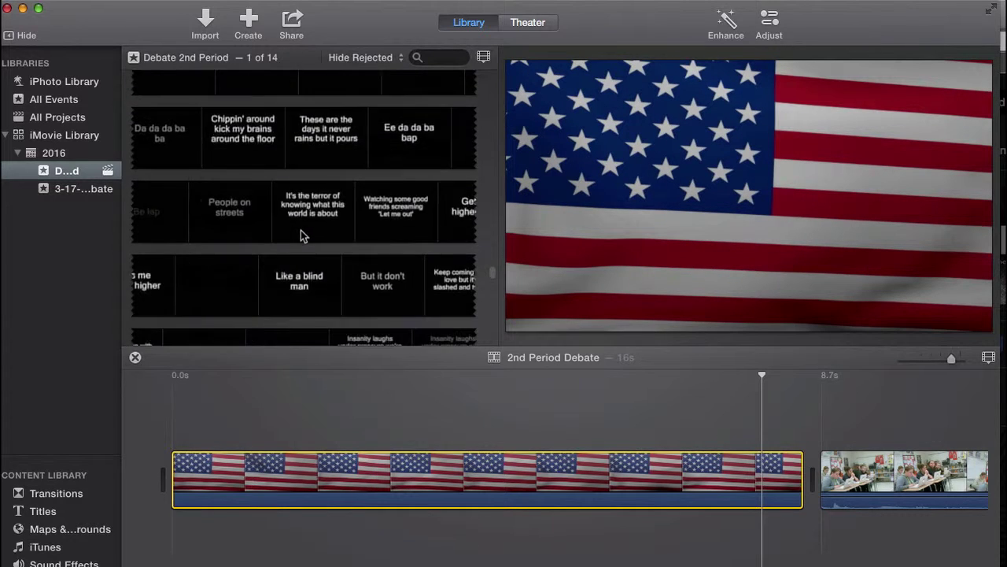
pyautogui.scroll(-10, 301, 234)
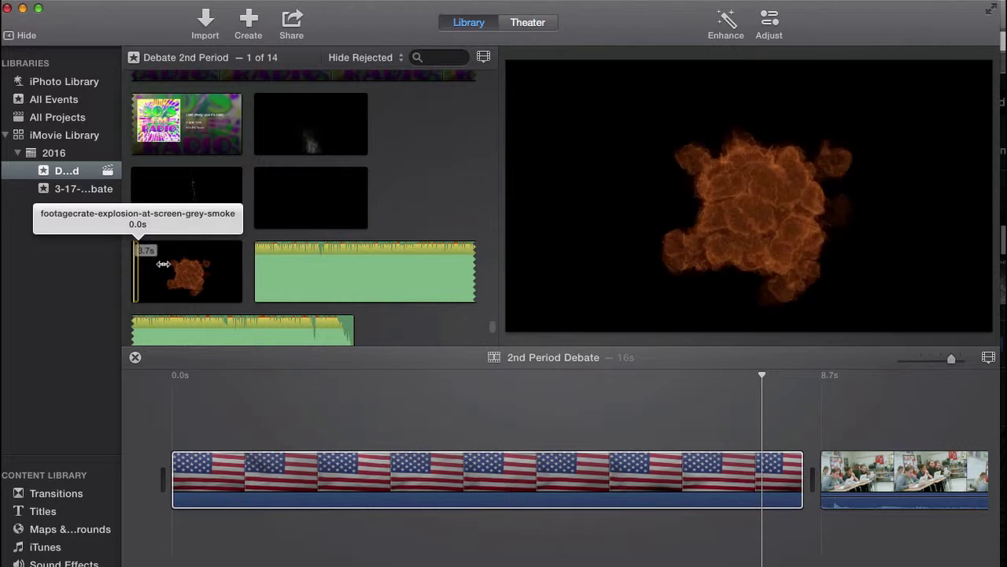
pyautogui.click(146, 271)
pyautogui.moveTo(218, 376); pyautogui.dragTo(221, 417)
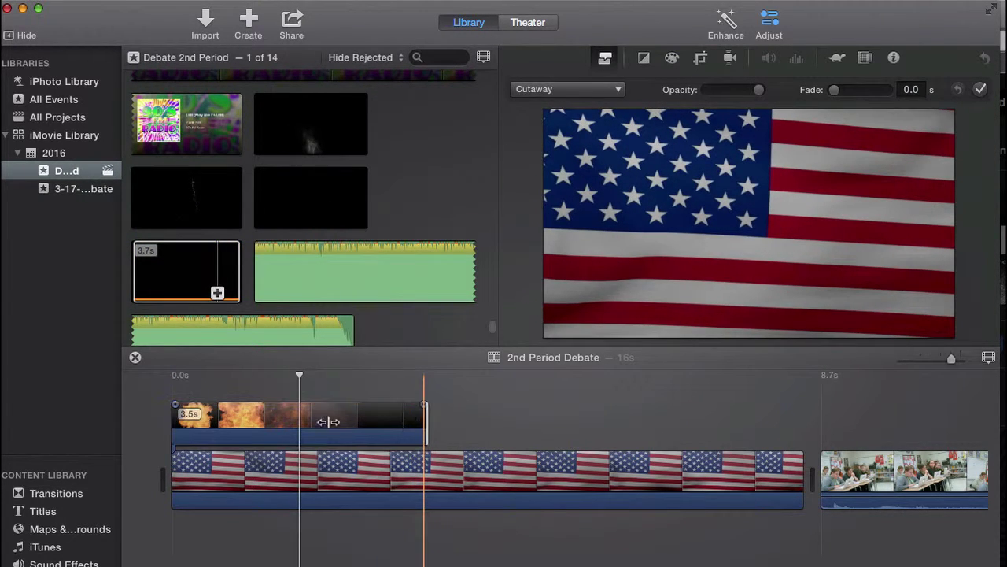
# Step: Trim the end of the explosion overlay to keep only its fiery first part, and play the project from the beginning
pyautogui.moveTo(329, 422); pyautogui.dragTo(279, 423)
pyautogui.press('Home')
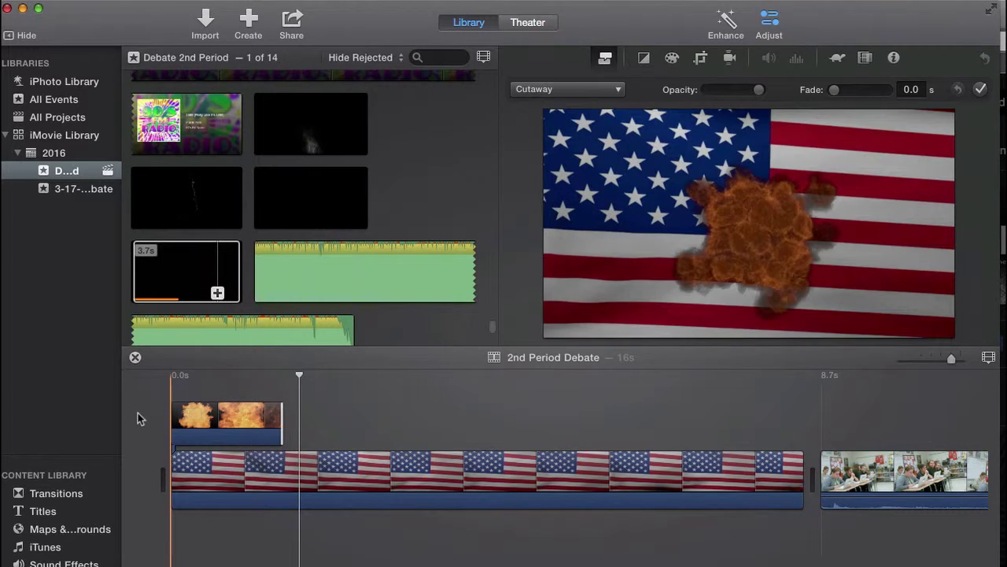
pyautogui.press('space')
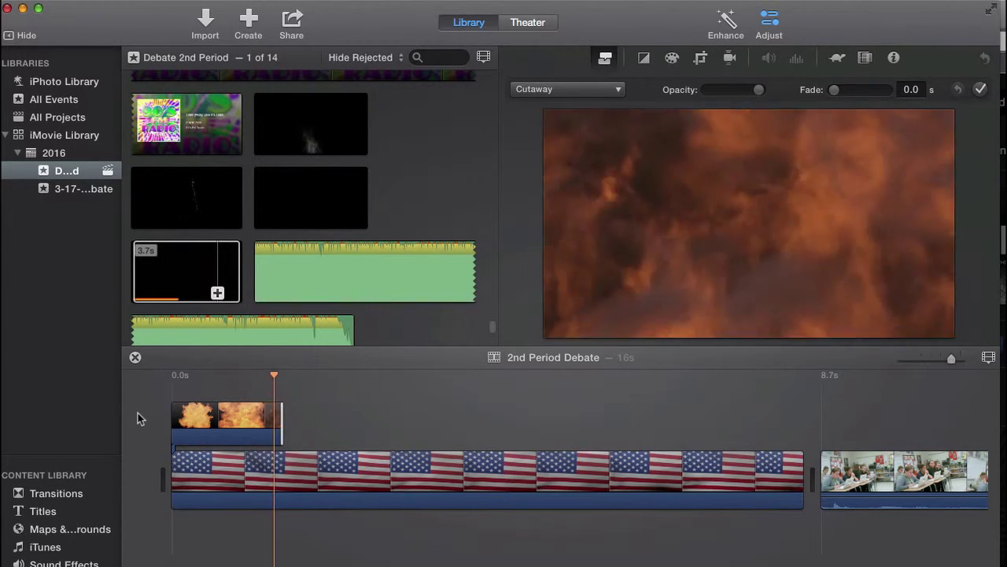
# Step: Place the FOOTAGECRATE-DustPuff2 clip as an overlay above the middle of the opening flag clip
pyautogui.moveTo(230, 418)
pyautogui.mouseDown()
pyautogui.moveTo(196, 466)
pyautogui.moveTo(222, 418)
pyautogui.mouseUp()
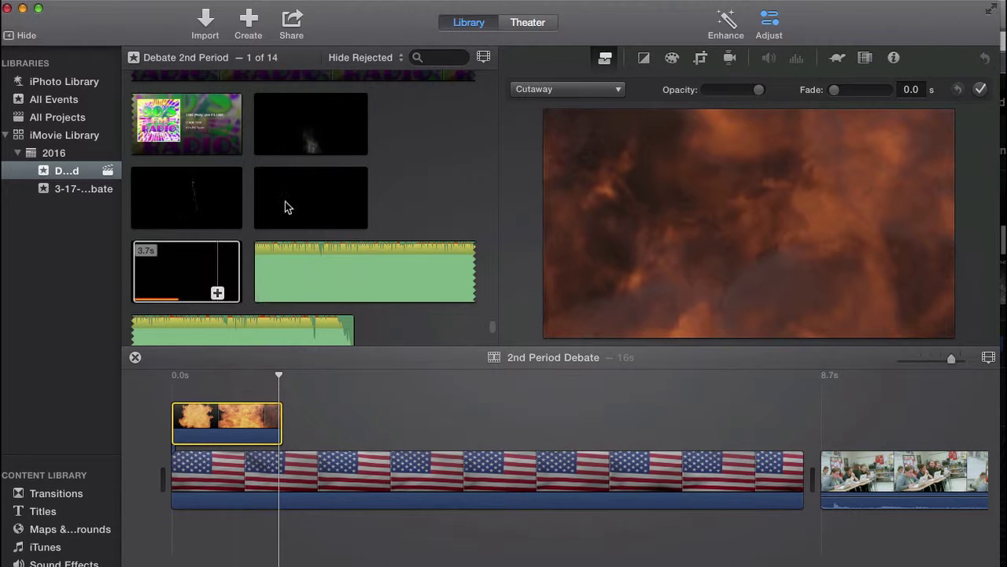
pyautogui.click(272, 126)
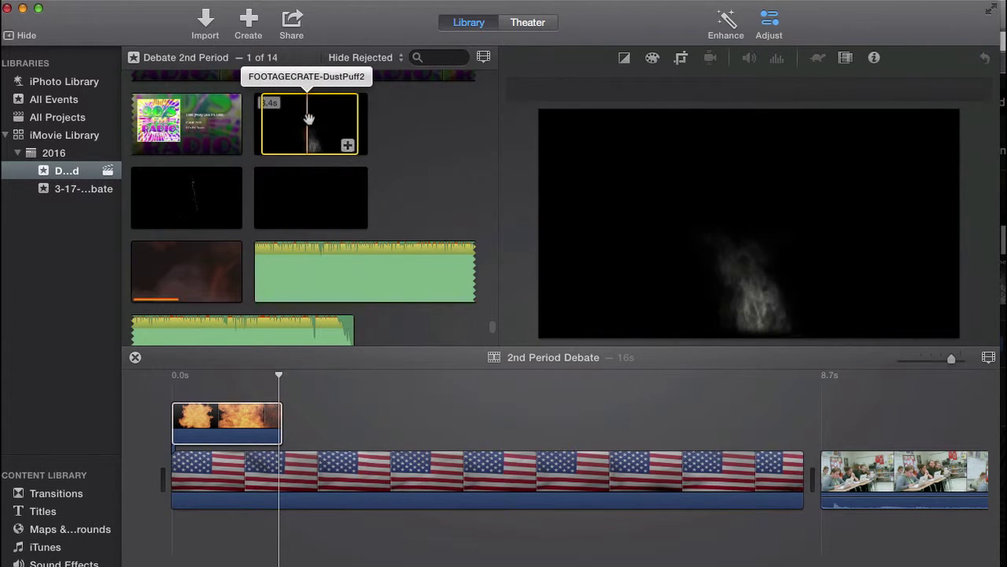
pyautogui.moveTo(307, 118); pyautogui.dragTo(465, 423)
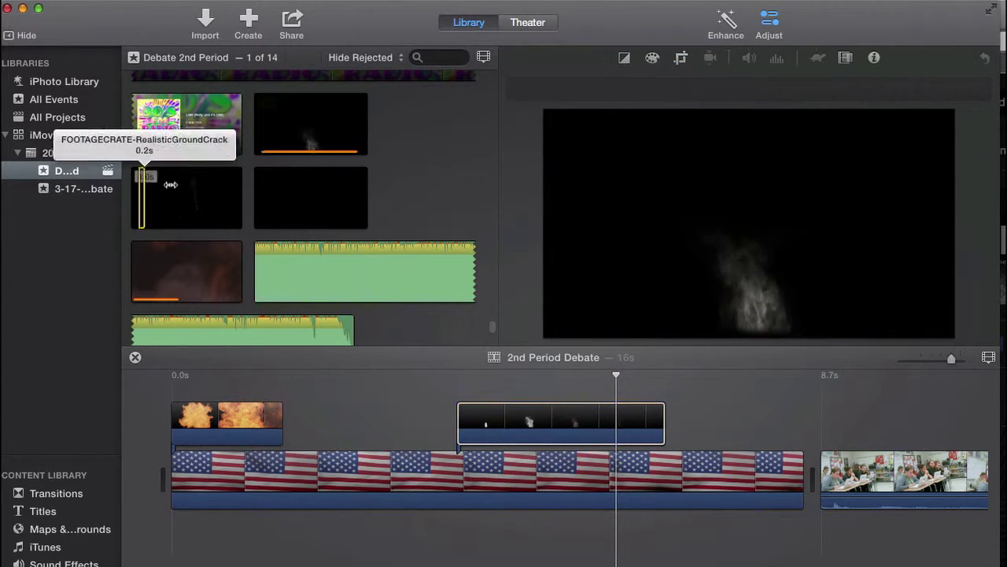
# Step: Try the FOOTAGECRATE-RealisticGroundCrack clip as an overlay on the flag, delete it, and move the dust puff overlay to shortly after the explosion overlay
pyautogui.click(192, 203)
pyautogui.moveTo(197, 197); pyautogui.dragTo(338, 411)
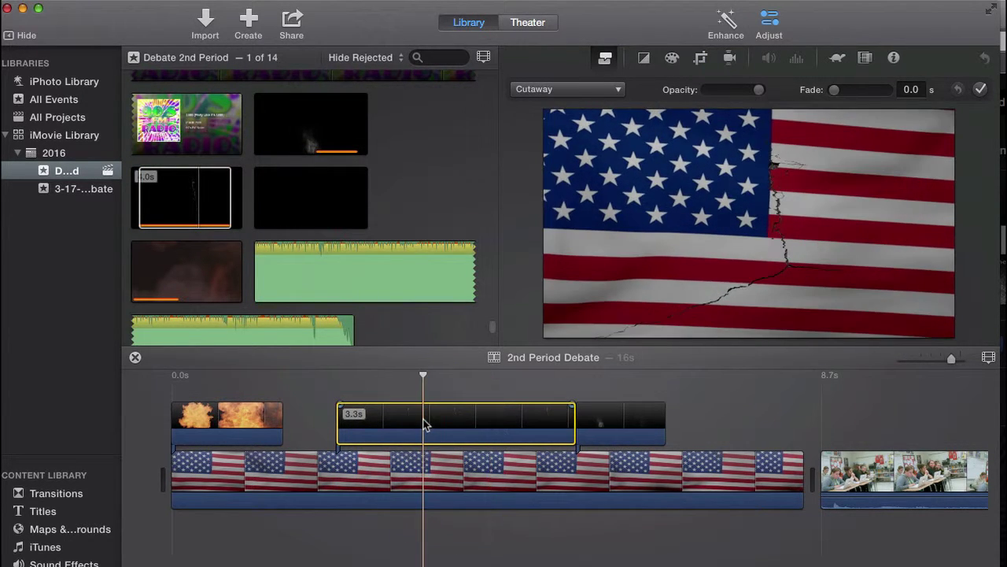
pyautogui.press('Delete')
pyautogui.moveTo(621, 423); pyautogui.dragTo(363, 419)
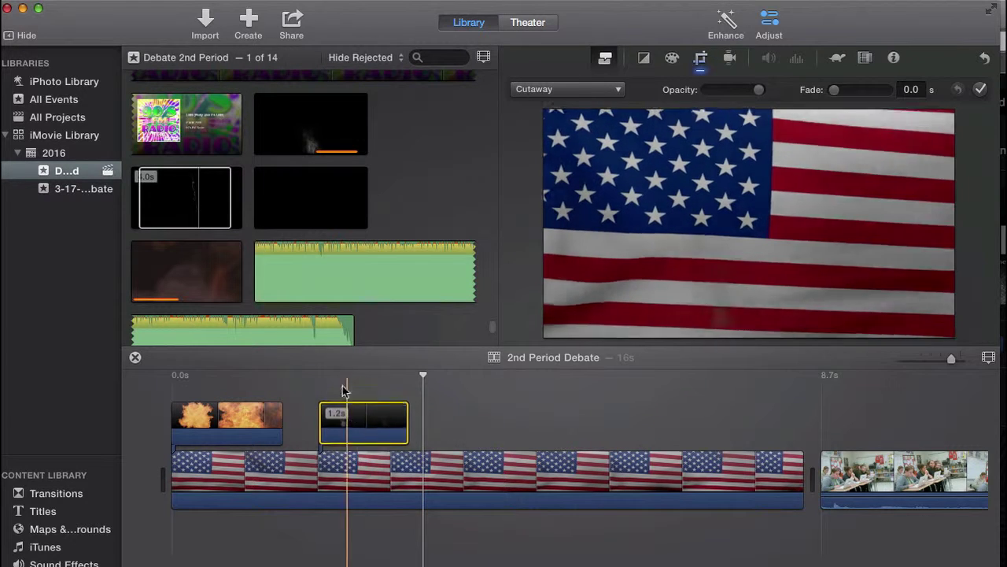
# Step: Place the FOOTAGECRATE-SidewaysExplosiveCharge clip as an overlay near the start of the classroom clip and play that part of the project
pyautogui.click(338, 209)
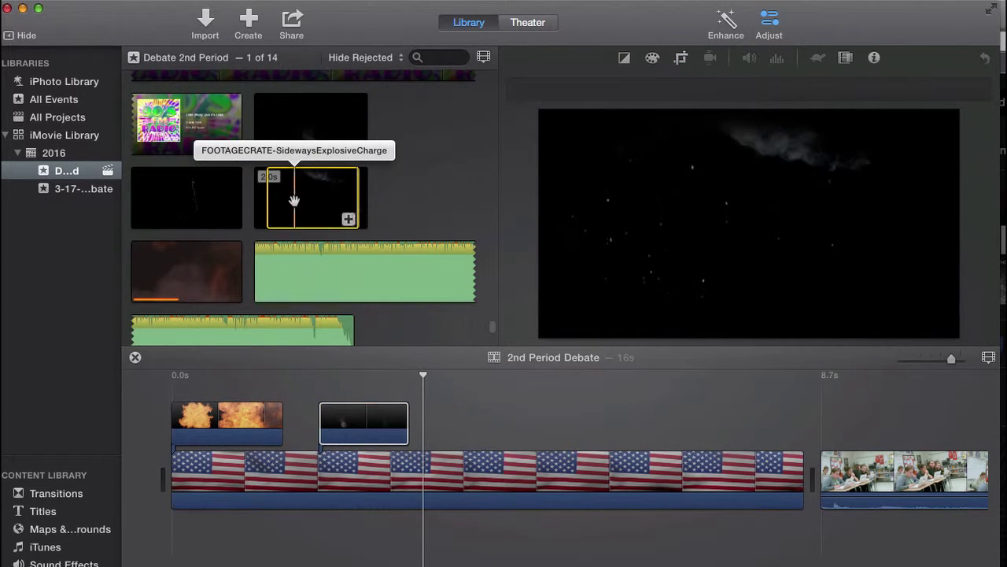
pyautogui.moveTo(349, 203); pyautogui.dragTo(863, 425)
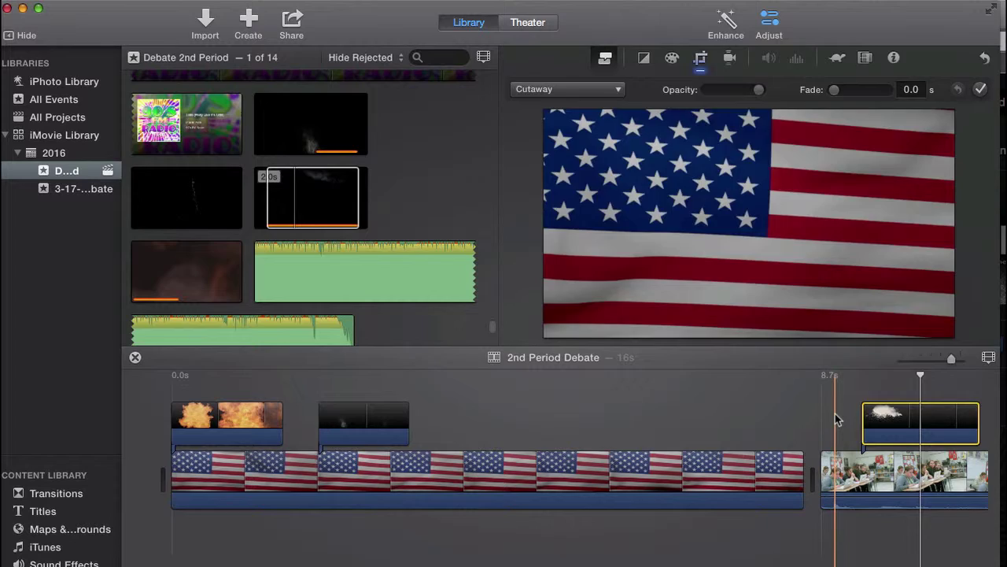
pyautogui.click(835, 414)
pyautogui.press('space')
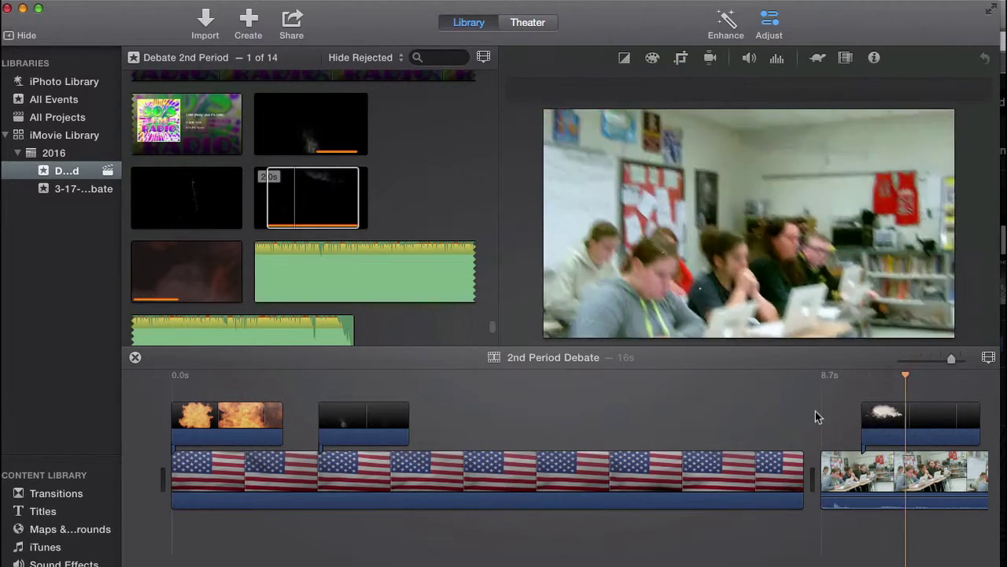
pyautogui.press('space')
pyautogui.press('space')
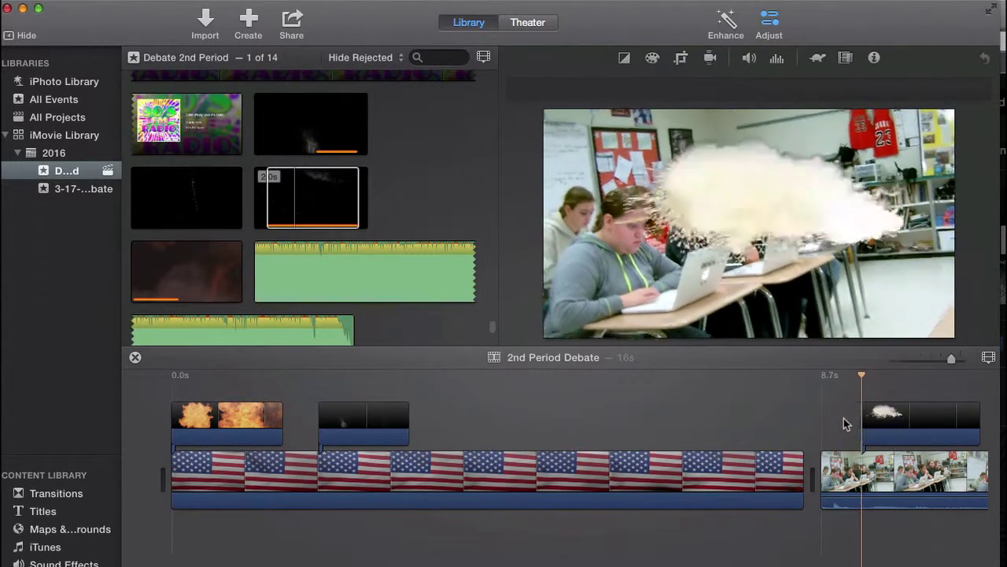
# Step: Replay the start of the classroom clip and delete the explosive charge overlay above it
pyautogui.press('space')
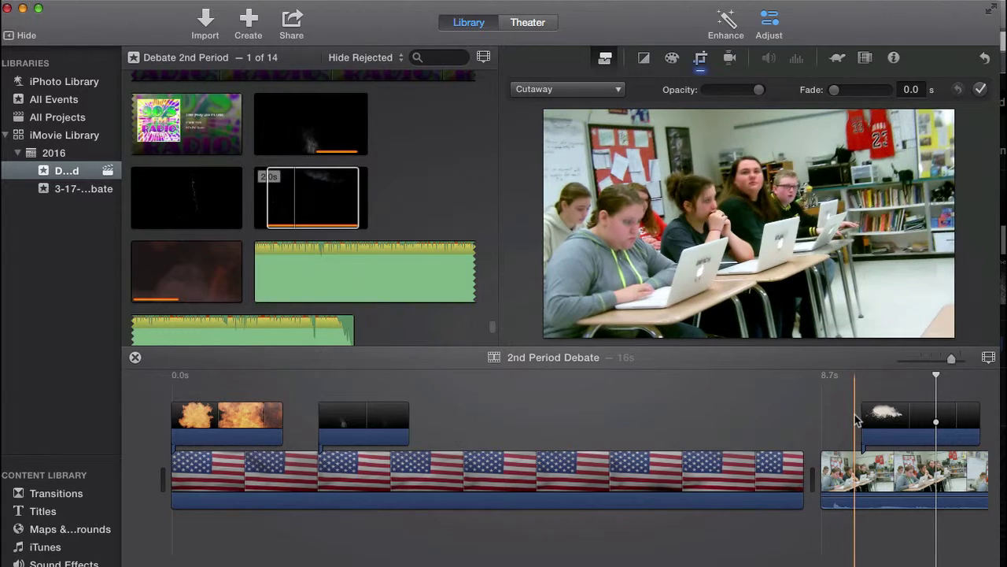
pyautogui.press('space')
pyautogui.press('space')
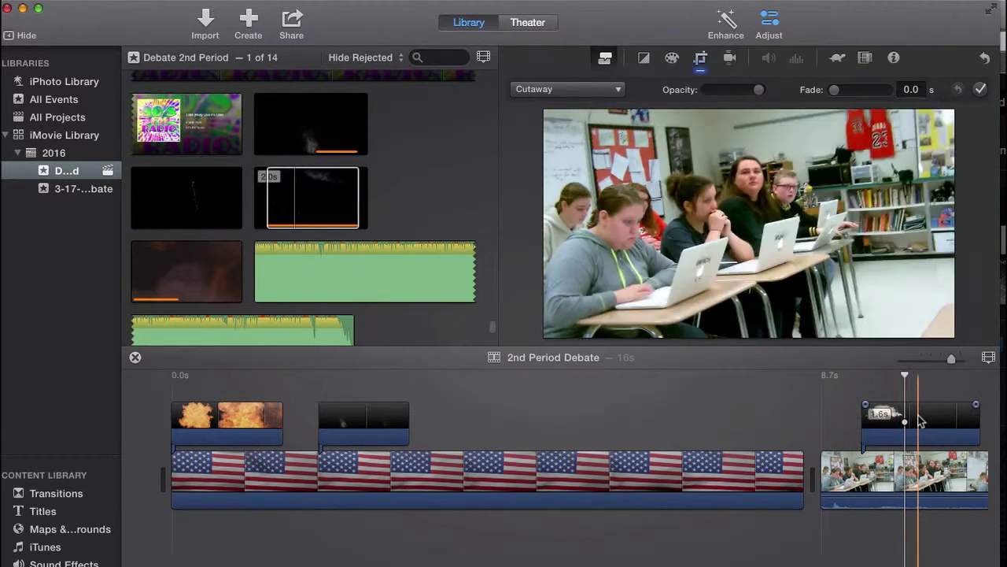
pyautogui.click(918, 415)
pyautogui.press('Delete')
# Step: Overlay FOOTAGECRATE-RealisticGroundCrack on the middle of the classroom clip, preview it, and overlay FOOTAGECRATE-SidewaysExplosiveCharge in front of it
pyautogui.hscroll(8, 805, 408)
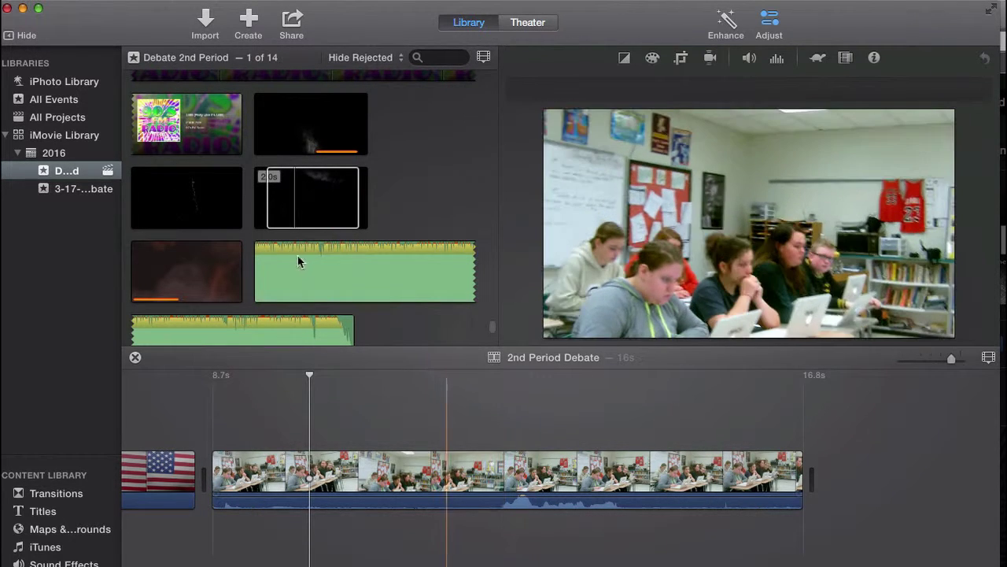
pyautogui.click(146, 192)
pyautogui.moveTo(234, 218); pyautogui.dragTo(445, 452)
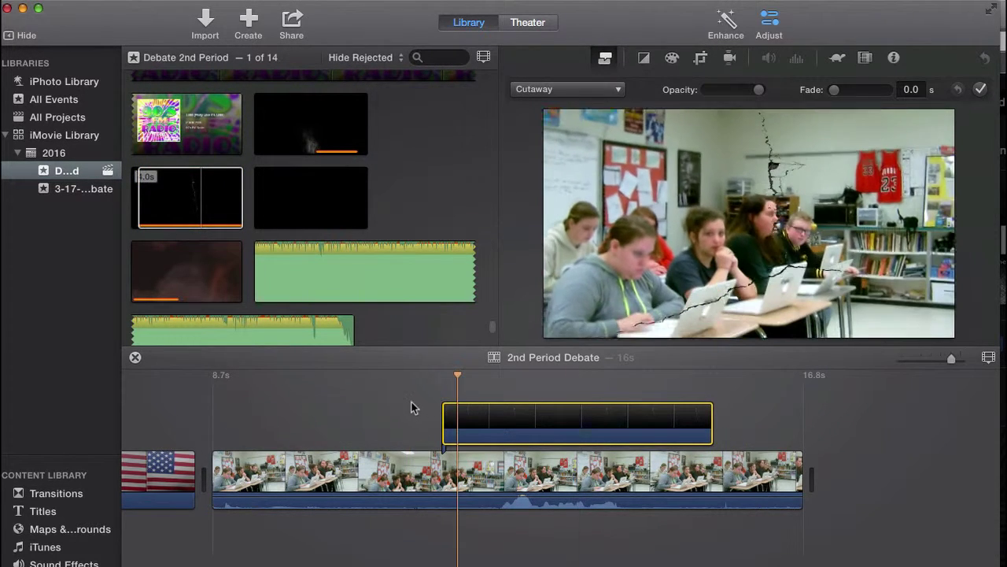
pyautogui.press('space')
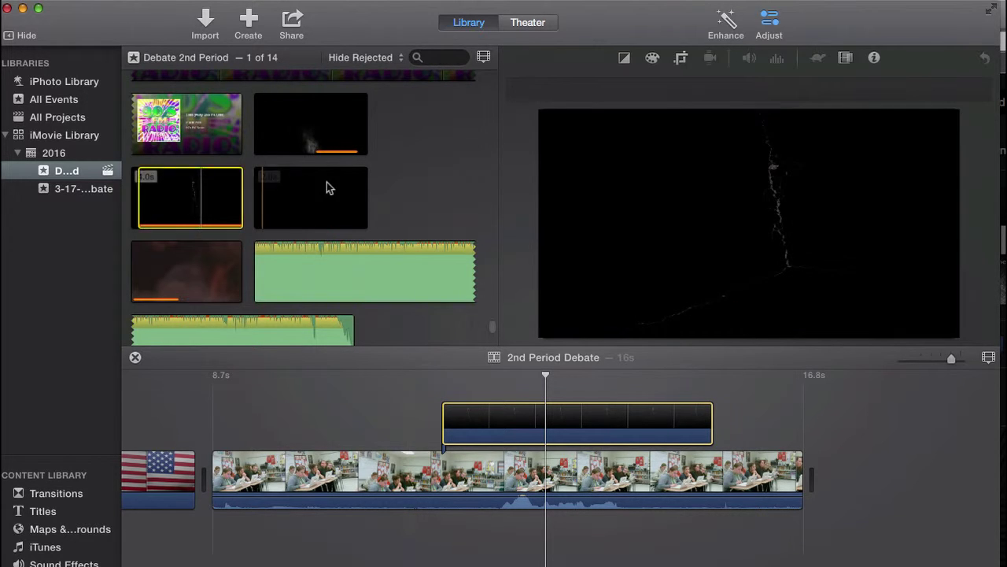
pyautogui.moveTo(327, 193); pyautogui.dragTo(293, 386)
# Step: Place the footagecrate-explosion-at-screen-grey-smoke clip as an overlay above the end of the classroom clip and play it
pyautogui.scroll(-2, 241, 292)
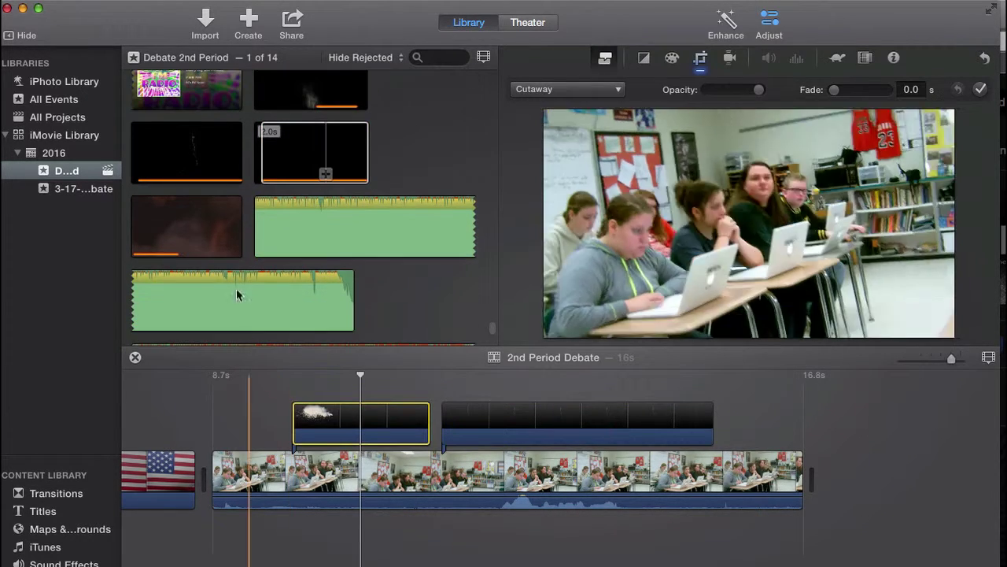
pyautogui.click(142, 220)
pyautogui.moveTo(214, 218); pyautogui.dragTo(736, 417)
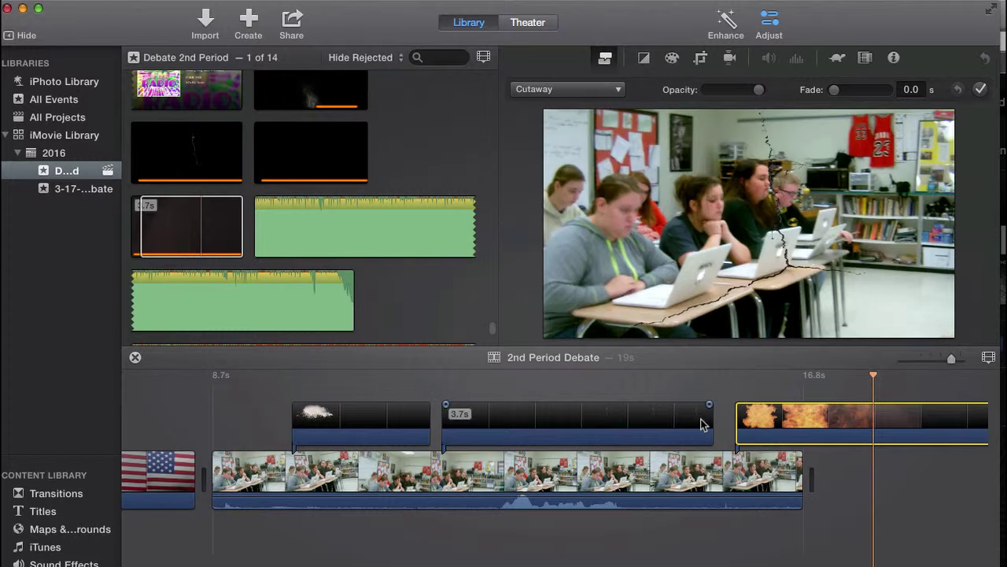
pyautogui.press('/')
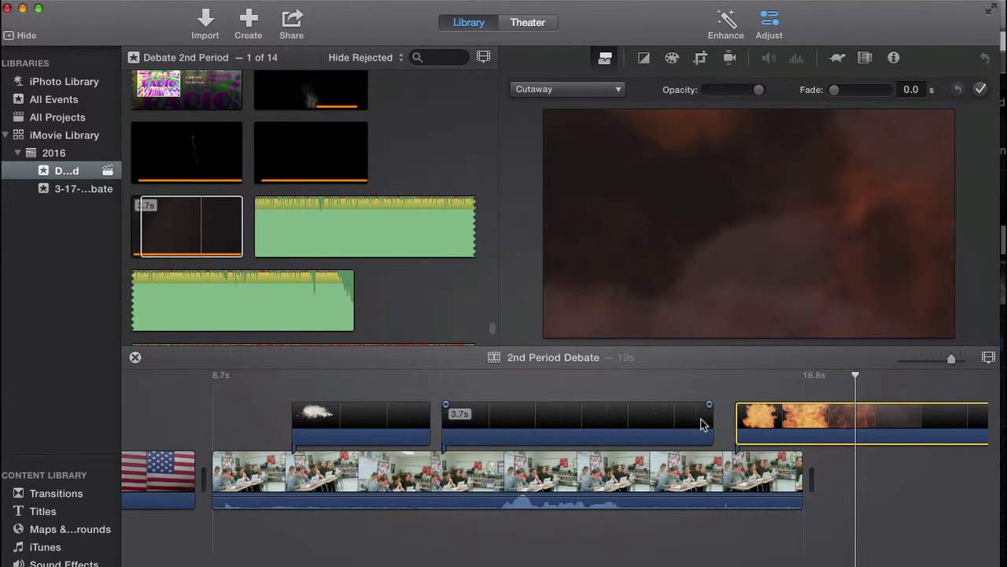
# Step: Import the 2.5-minute green-screen clip dated Jan 19, 2010 from the NO NAME camera into the Debate 2nd Period event
pyautogui.scroll(20, 260, 185)
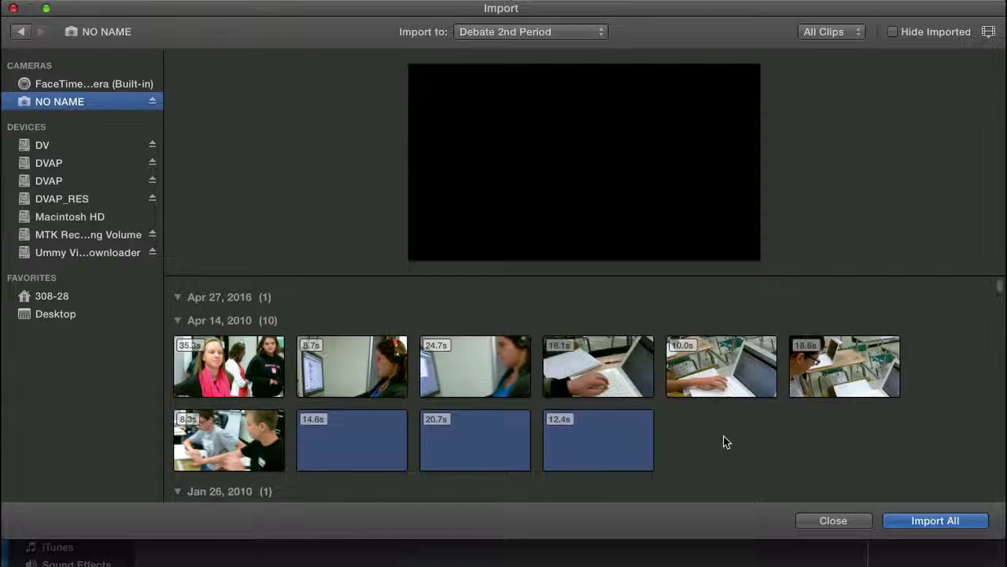
pyautogui.scroll(-5, 723, 439)
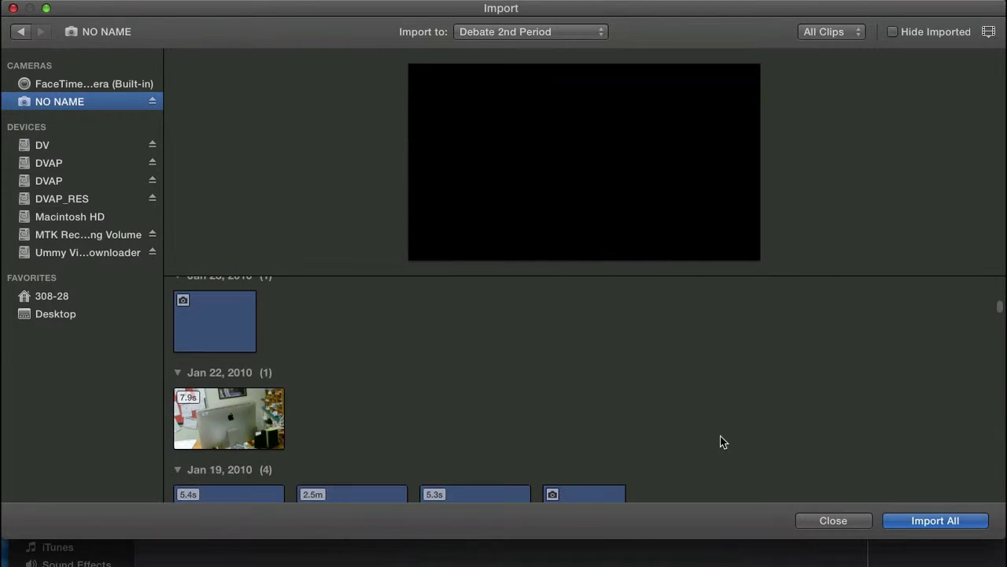
pyautogui.scroll(-4, 723, 442)
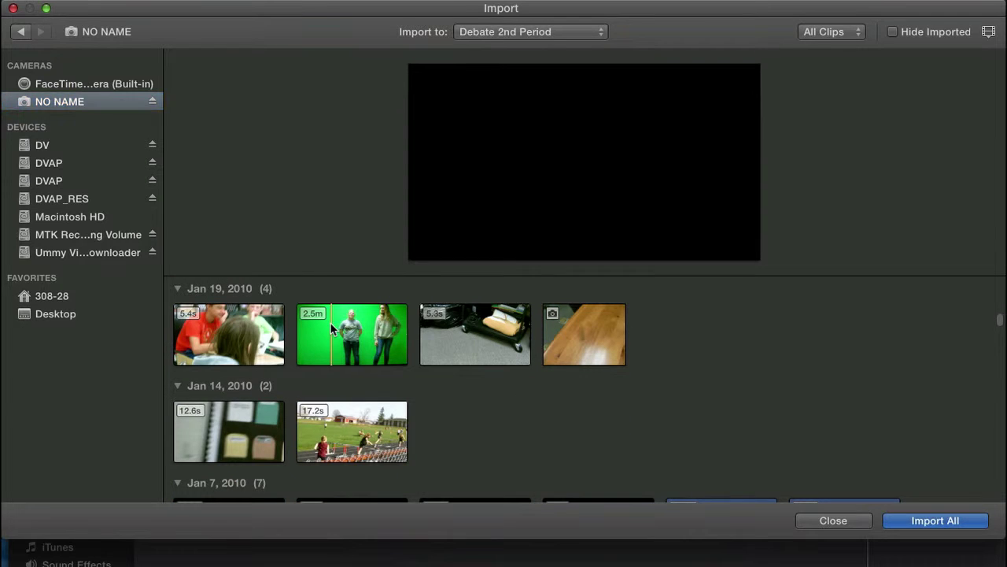
pyautogui.click(389, 334)
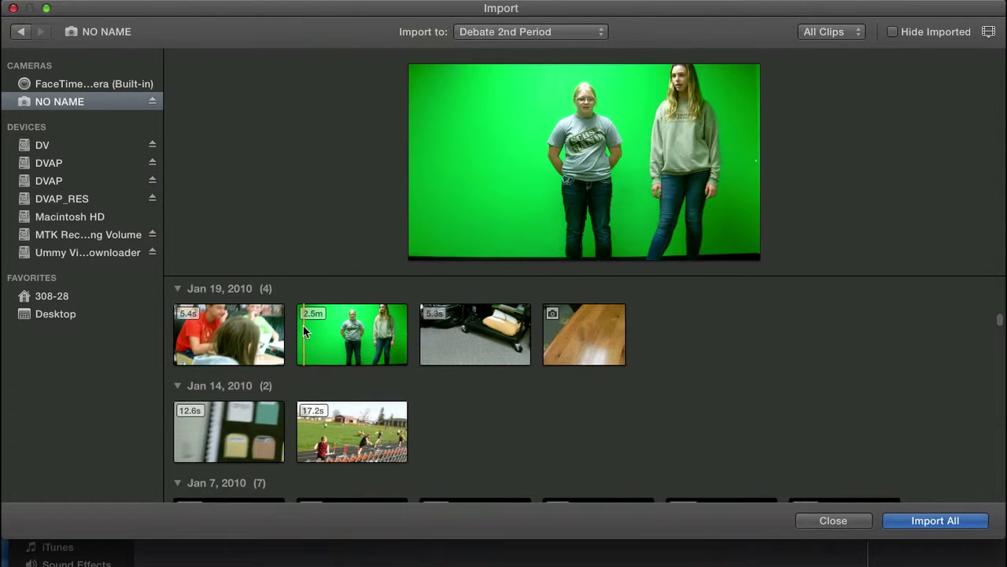
pyautogui.click(304, 329)
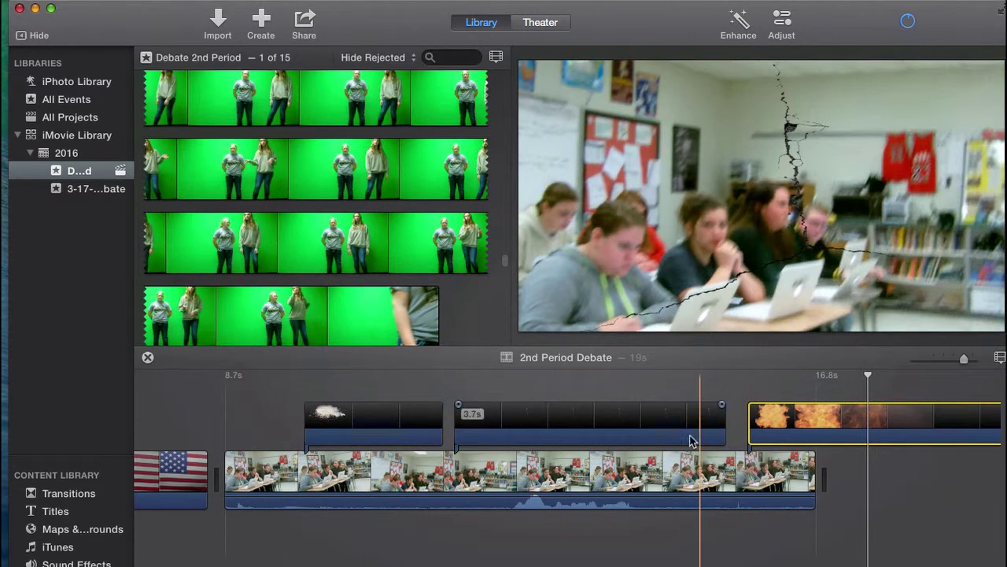
# Step: Delete the explosion overlay at the end of the classroom clip and add footagecrate-americanflag1, about 8.5 s long, to the end of the timeline
pyautogui.hscroll(5, 691, 438)
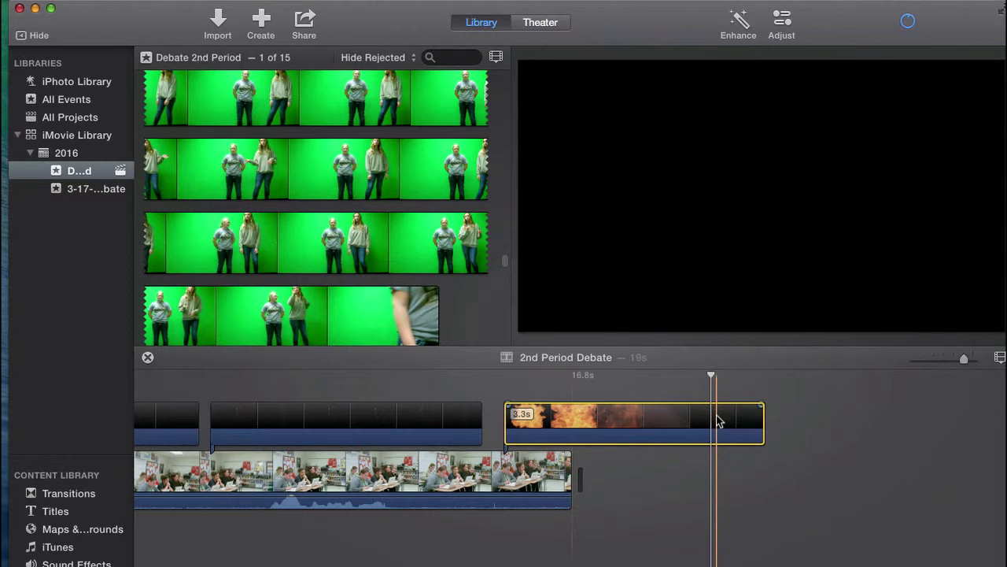
pyautogui.press('Delete')
pyautogui.scroll(6, 296, 258)
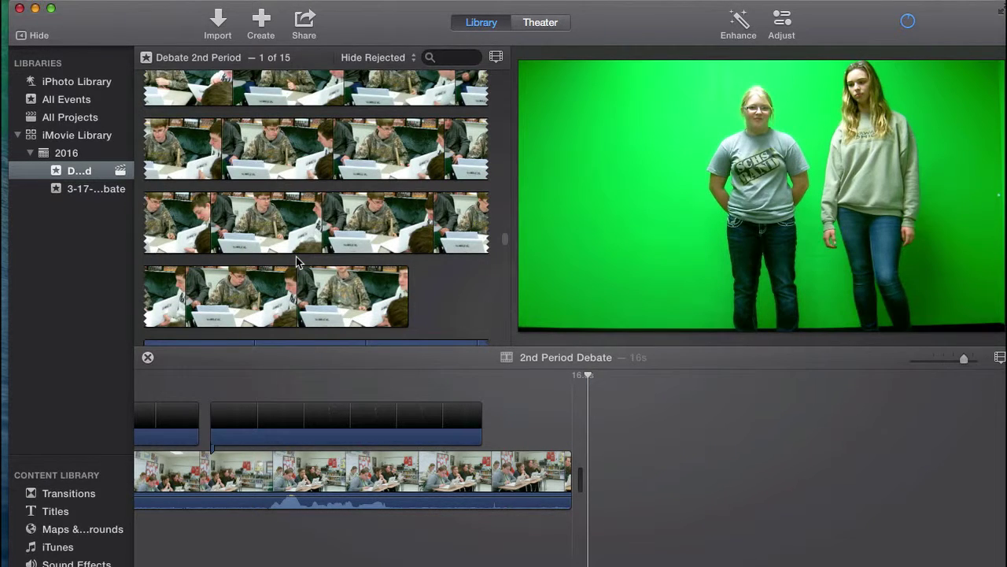
pyautogui.scroll(-10, 297, 262)
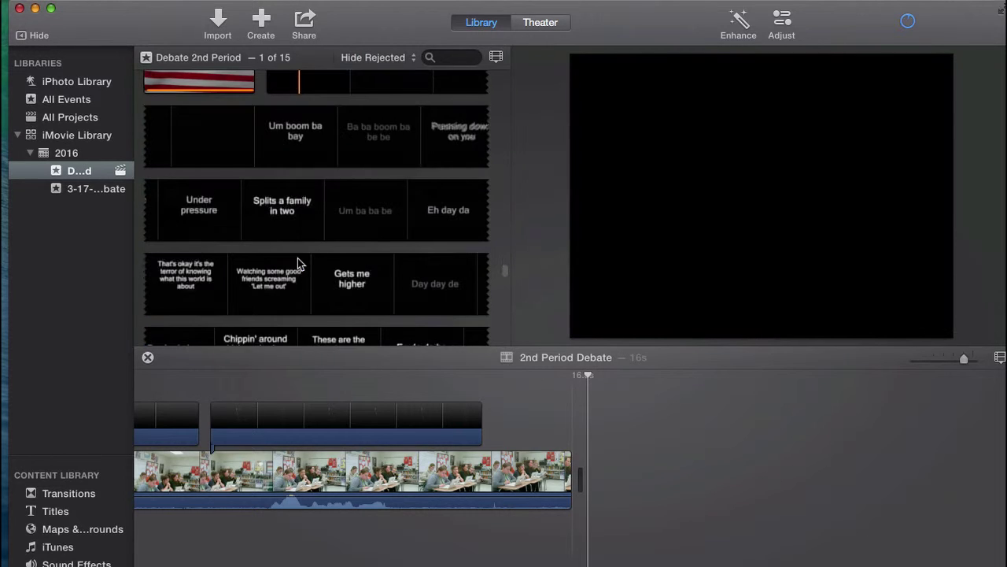
pyautogui.scroll(3, 292, 253)
pyautogui.click(215, 292)
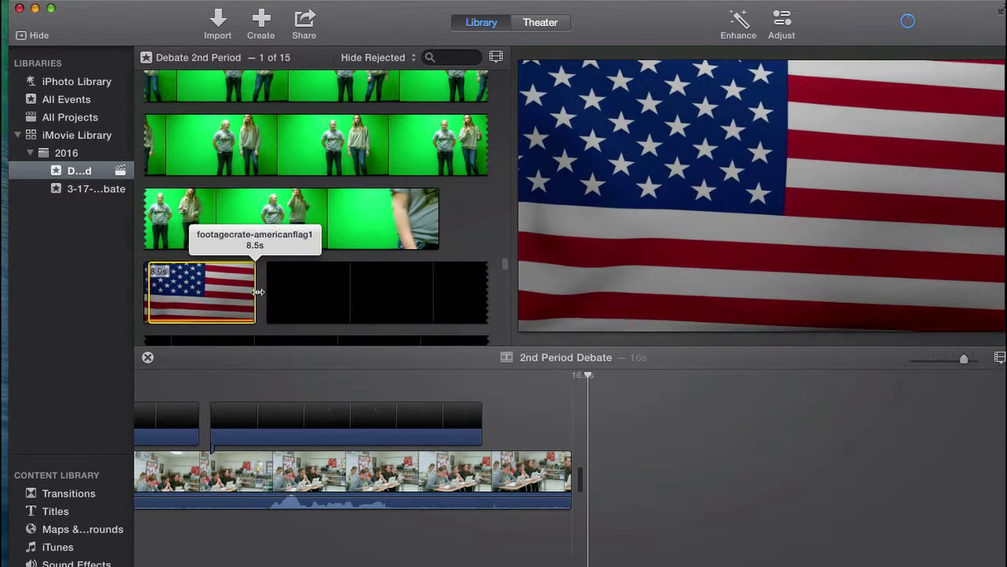
pyautogui.moveTo(214, 291); pyautogui.dragTo(608, 477)
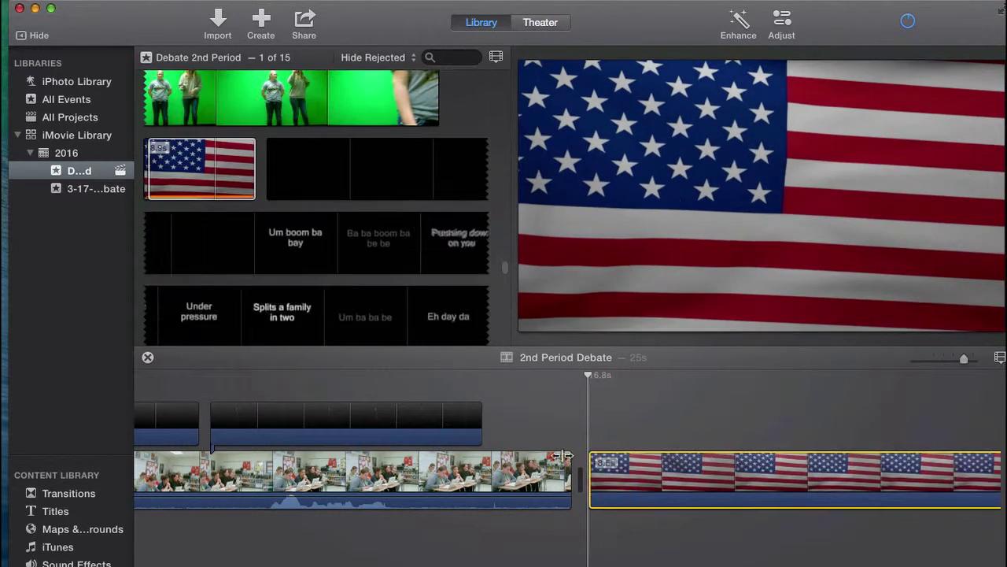
# Step: Place a section of green-screen clip CLIP0033 above the final flag clip and set the overlay type to Green/Blue Screen
pyautogui.scroll(3, 290, 155)
pyautogui.click(268, 157)
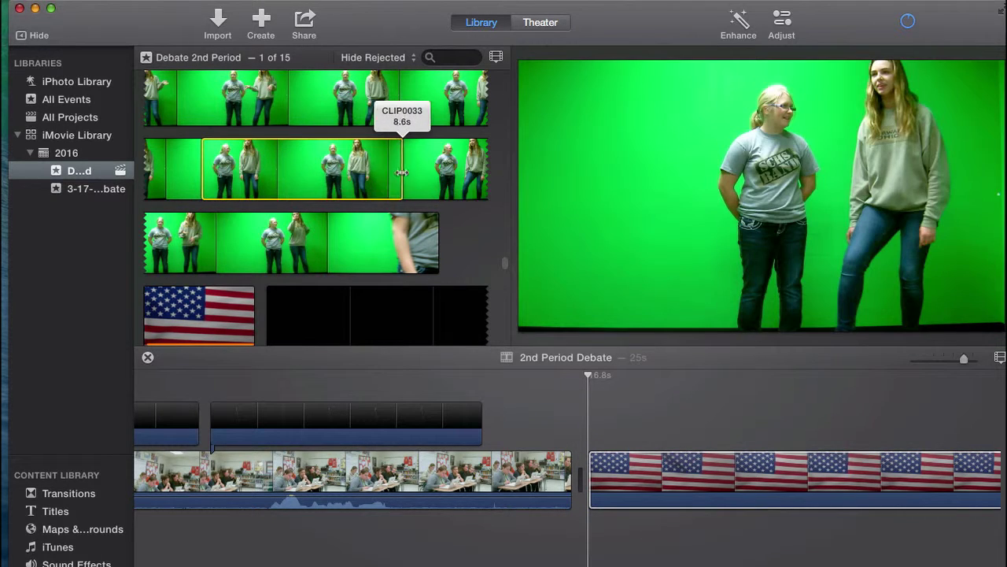
pyautogui.moveTo(272, 161); pyautogui.dragTo(589, 409)
pyautogui.hscroll(5, 589, 386)
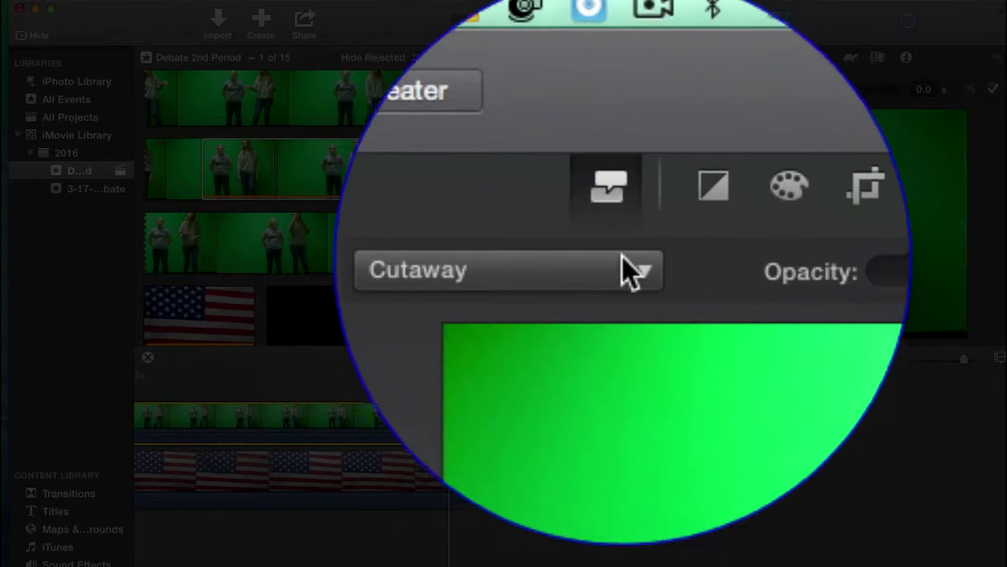
pyautogui.click(621, 267)
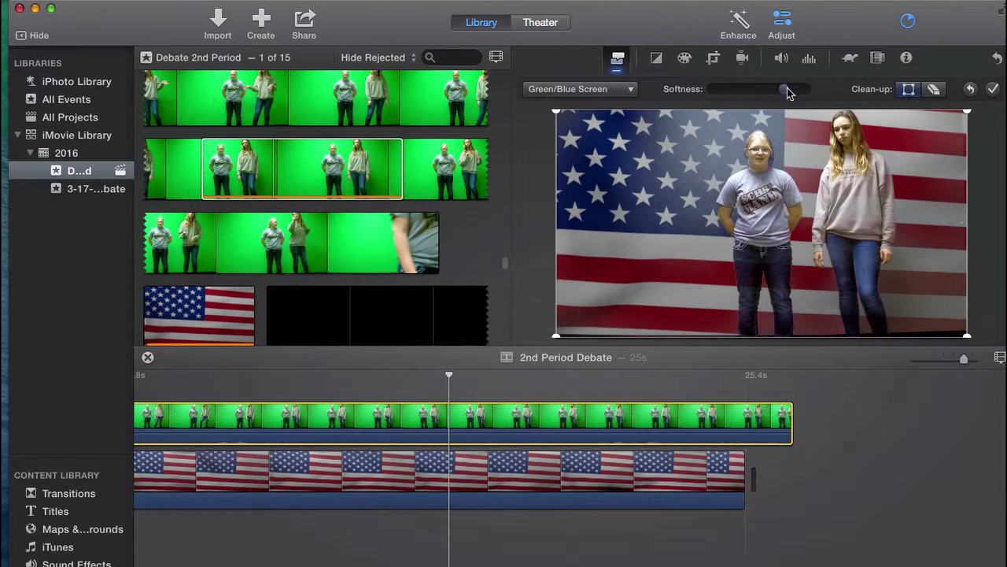
# Step: Erase the leftover green-screen background around the two people with the clean-up eraser and apply the overlay adjustment
pyautogui.click(934, 89)
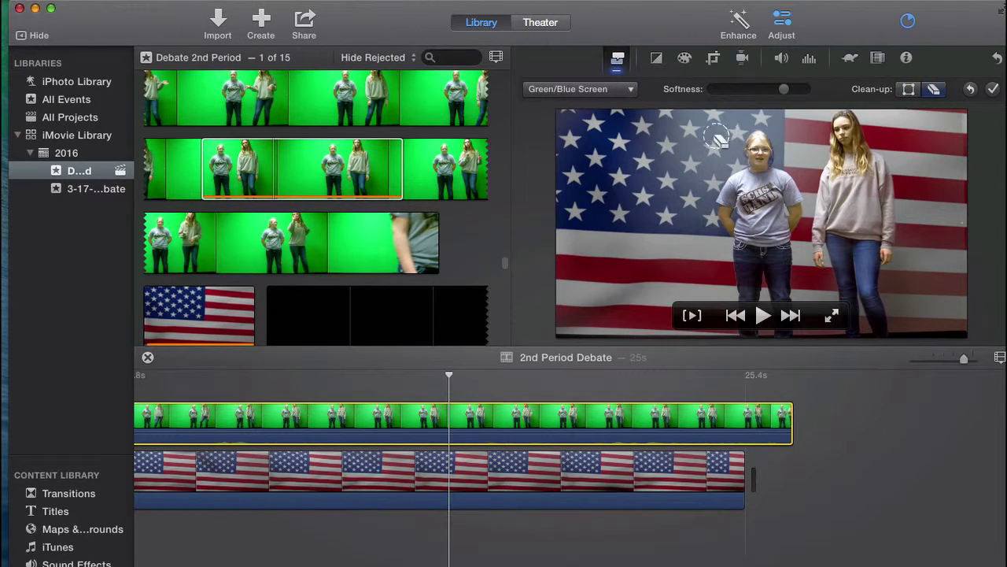
pyautogui.moveTo(716, 138); pyautogui.dragTo(709, 135)
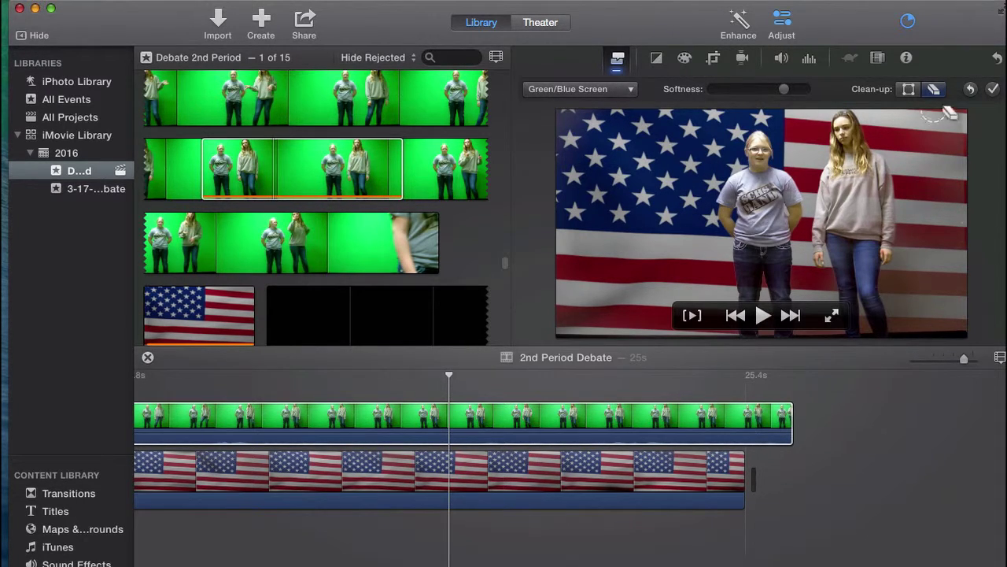
pyautogui.click(993, 90)
pyautogui.click(355, 417)
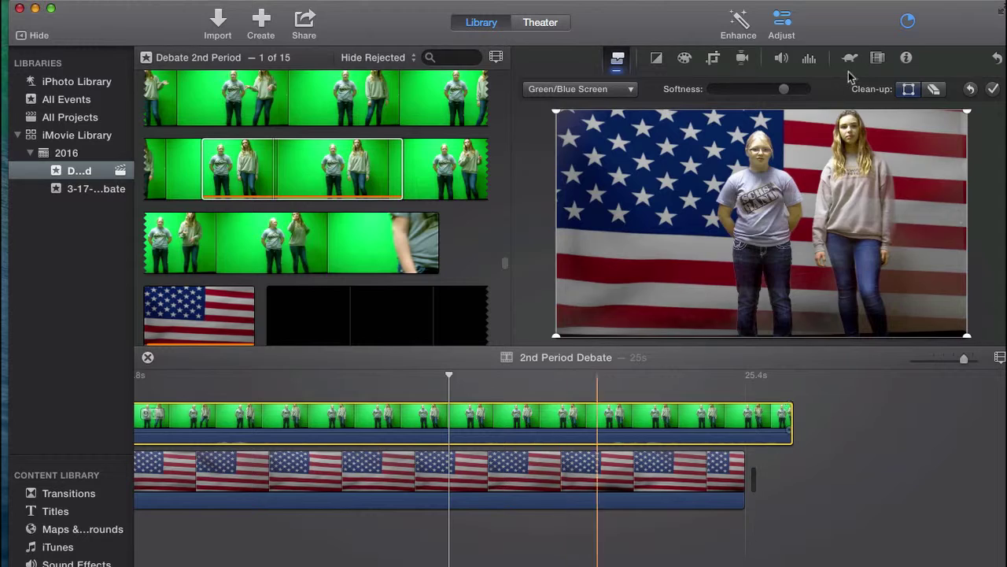
pyautogui.moveTo(949, 21); pyautogui.dragTo(903, 17)
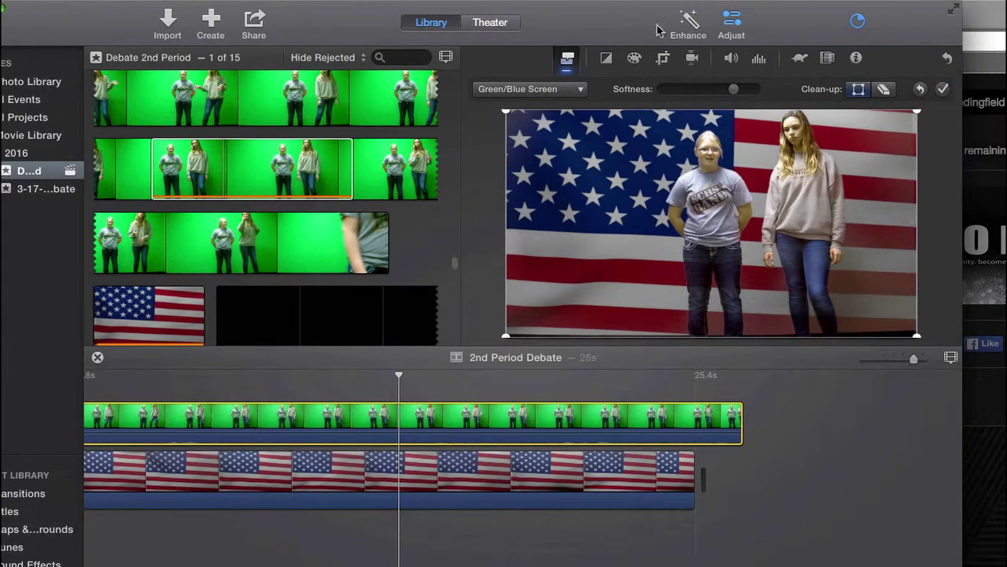